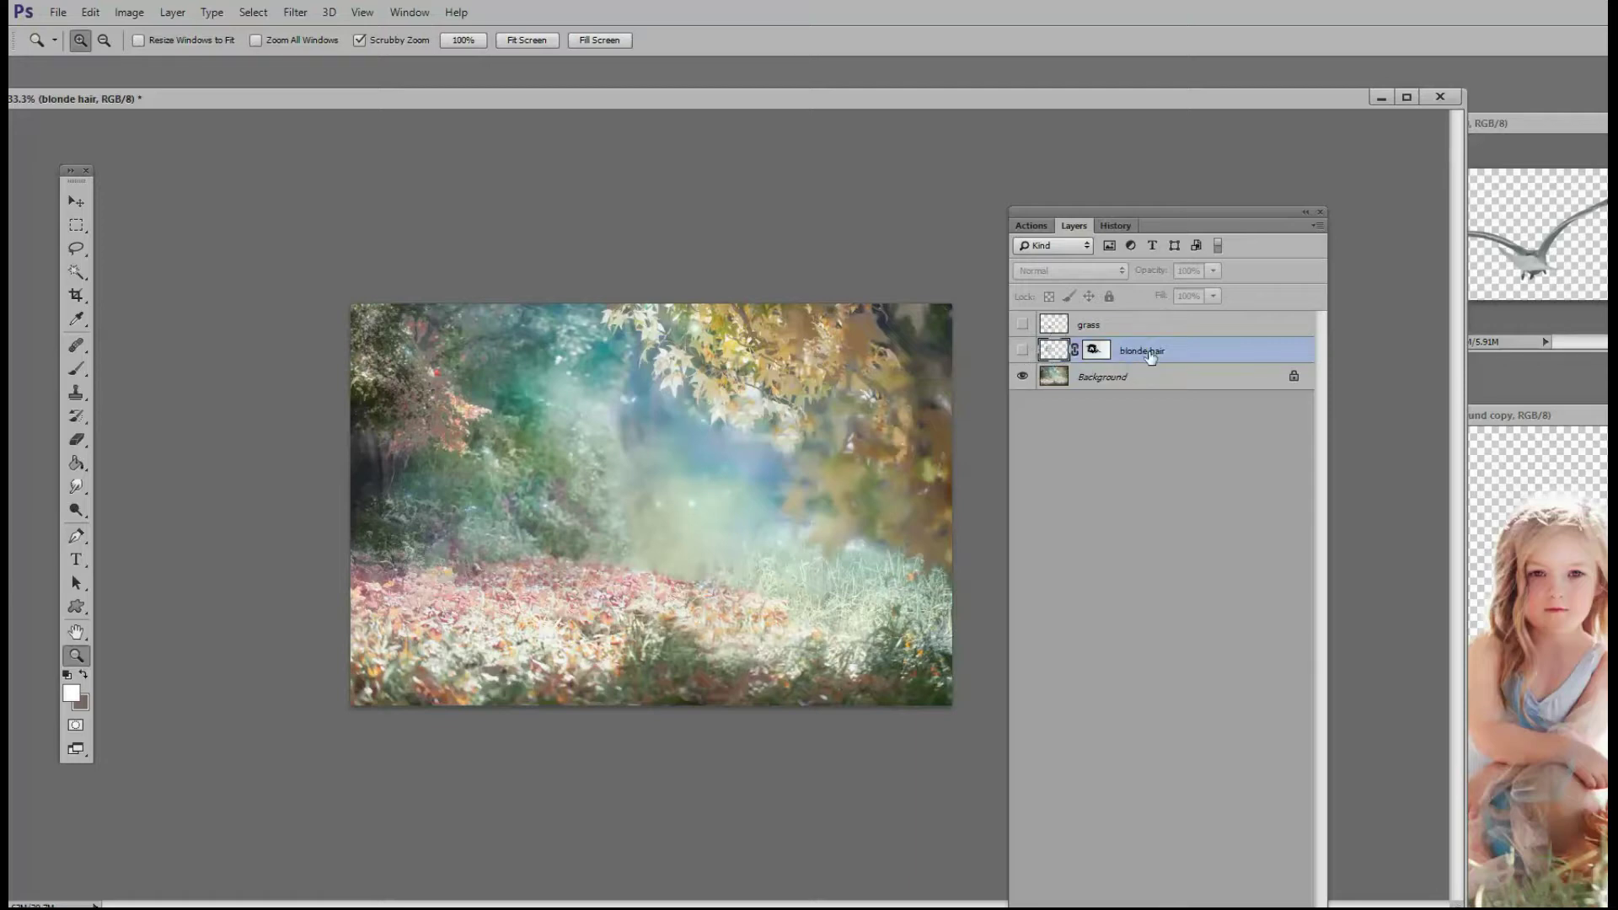
Show the blonde hair overlay layer and inspect it up close against the autumn backdrop.
click(1023, 352)
click(493, 490)
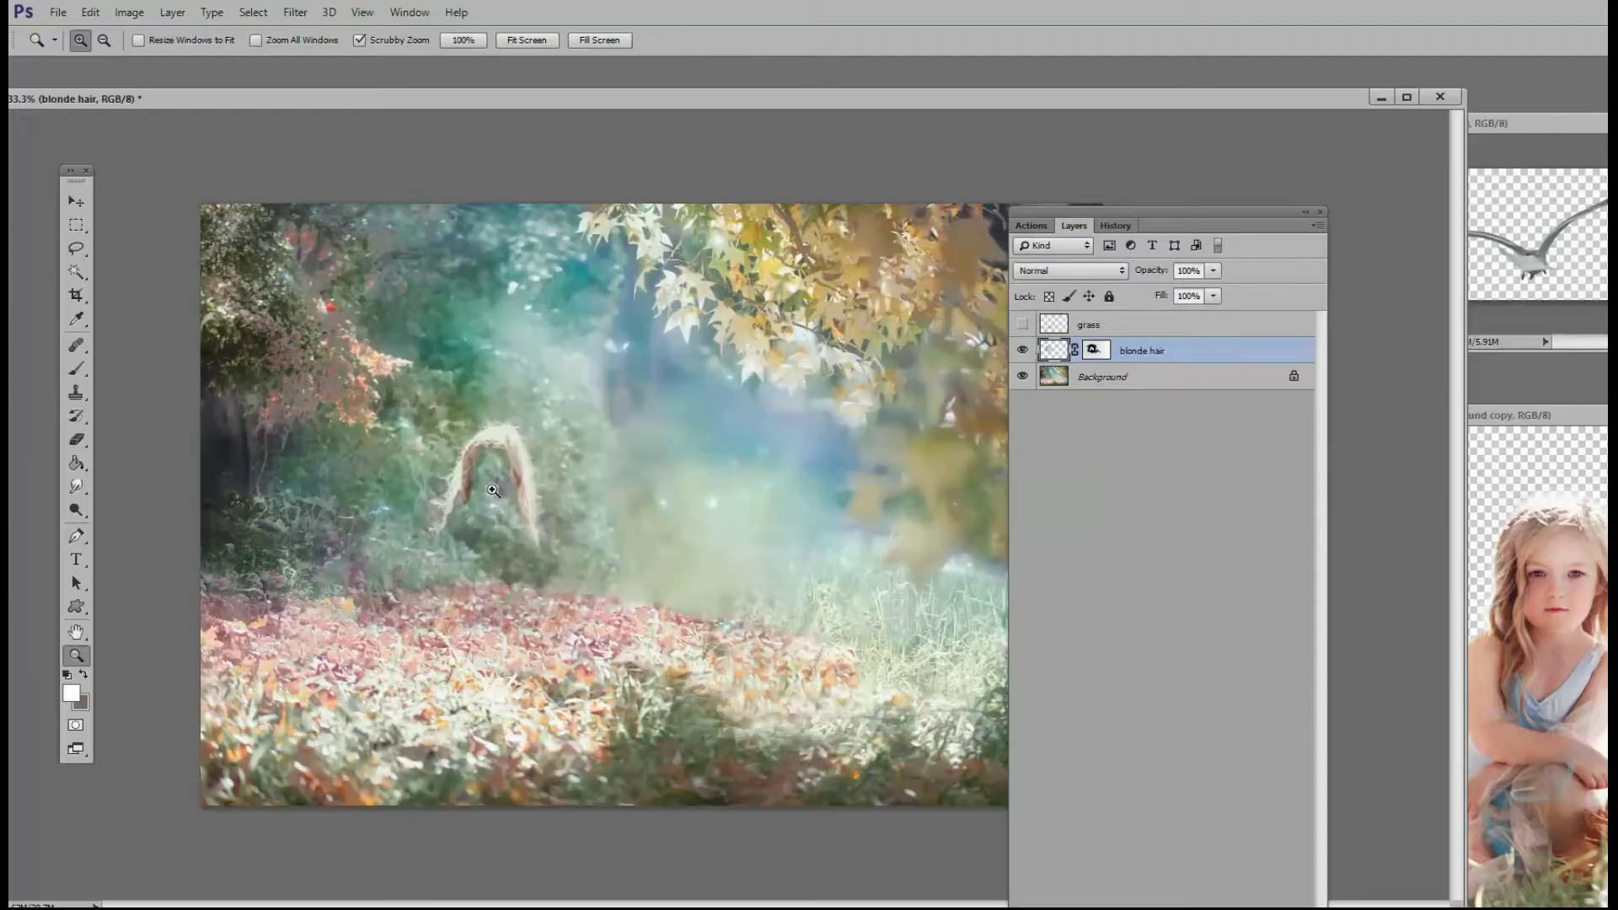
click(493, 489)
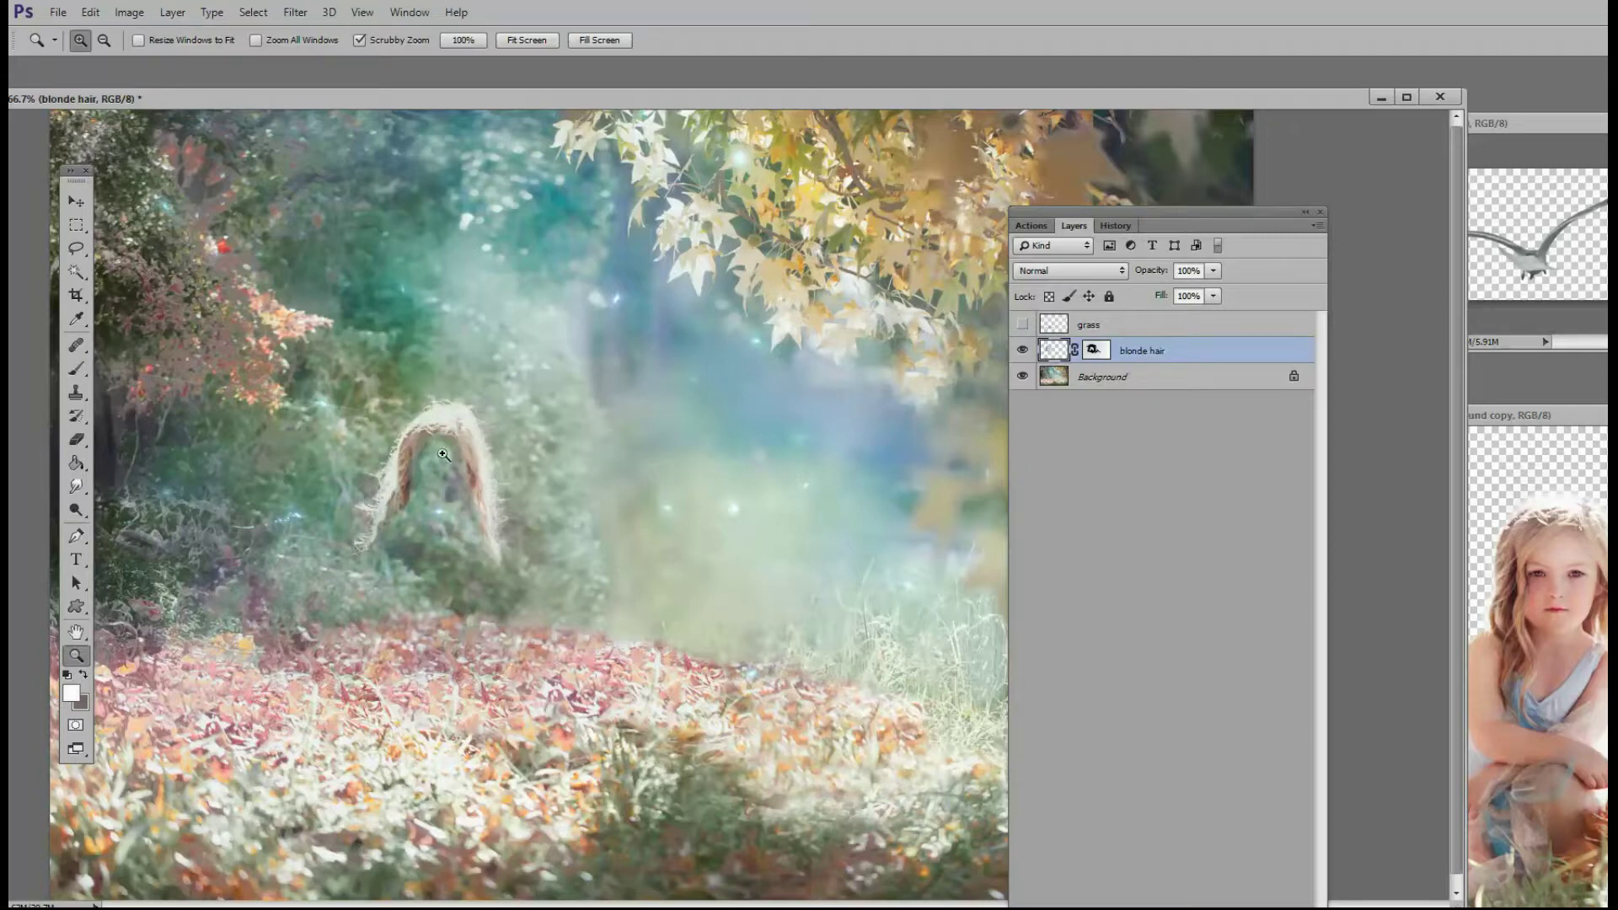
Show the grass layer and shift it slightly to the right over the leaf-covered ground.
click(1023, 325)
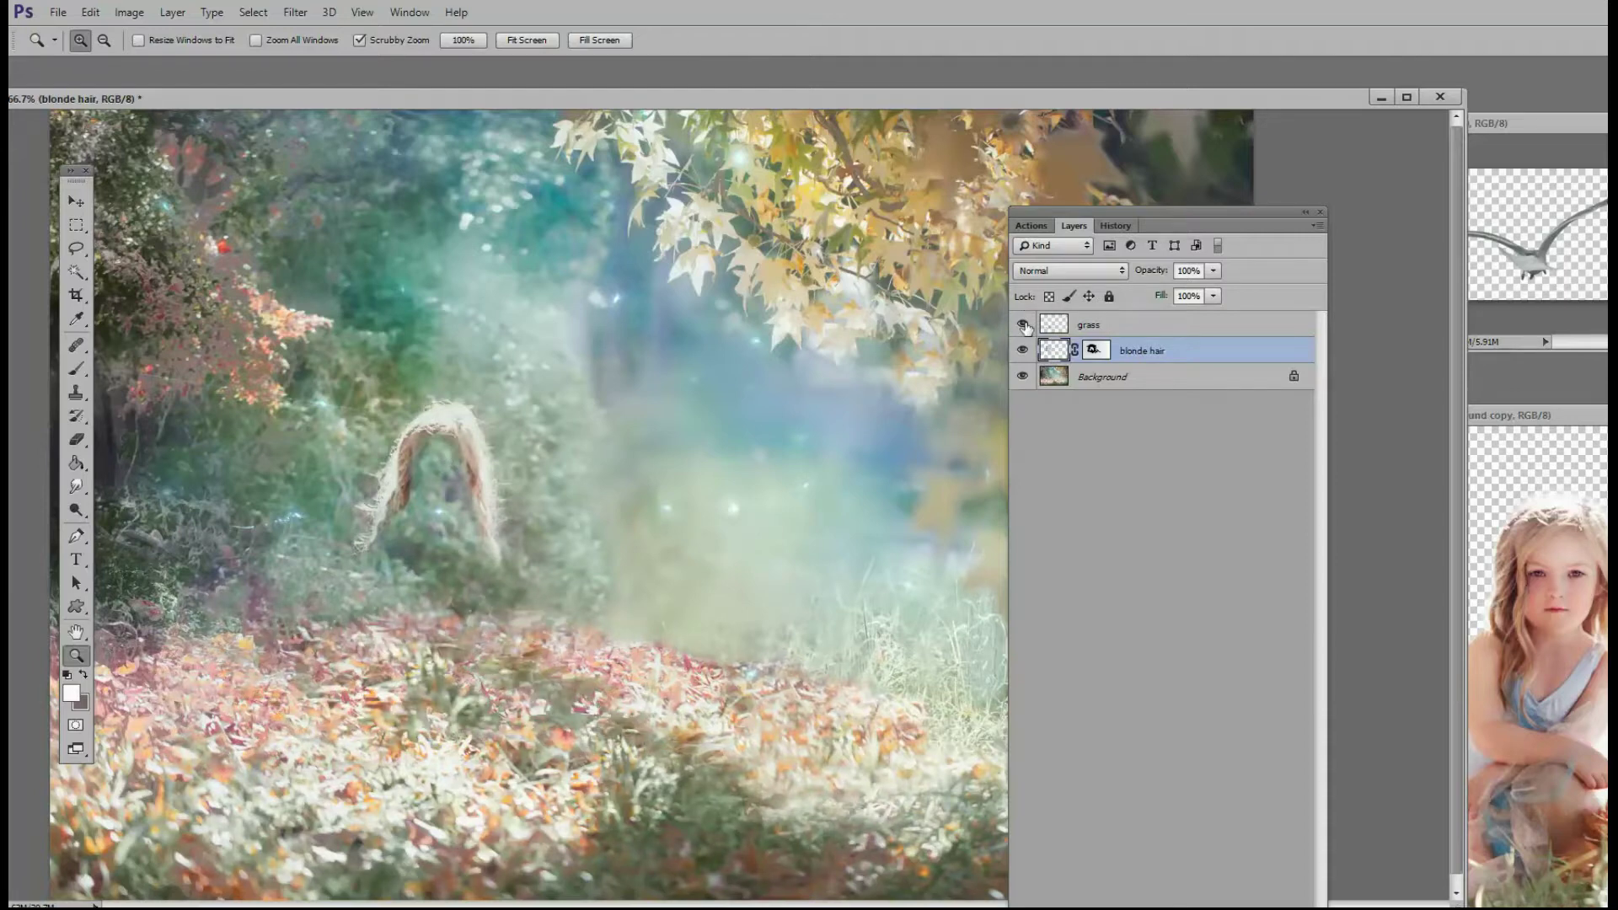
click(1096, 327)
click(77, 202)
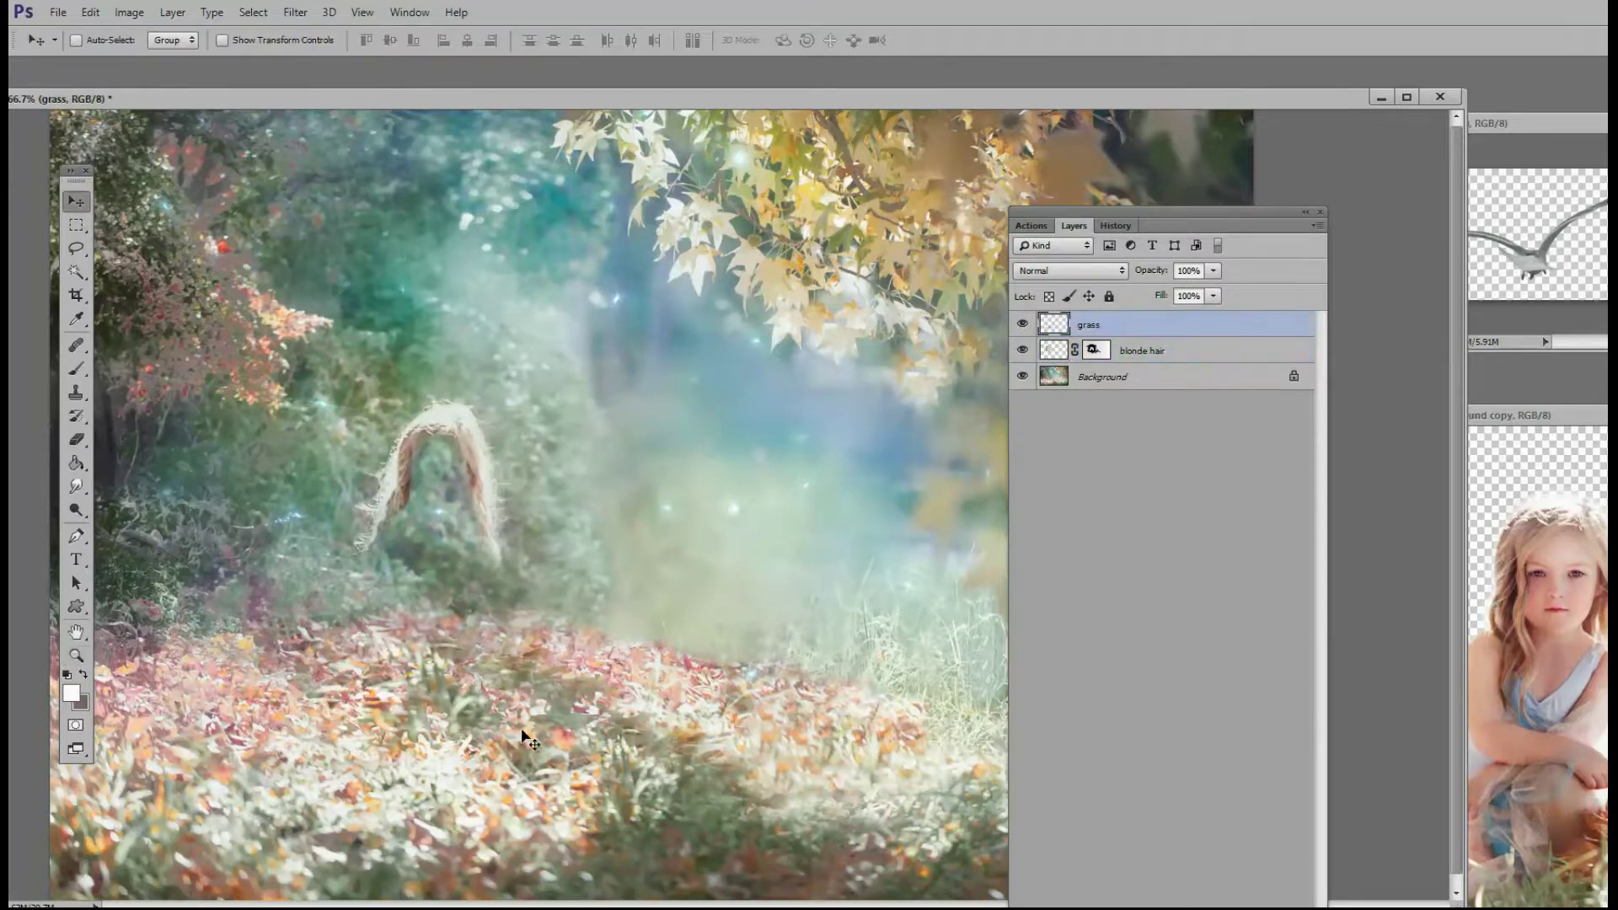
drag(532, 733, 626, 725)
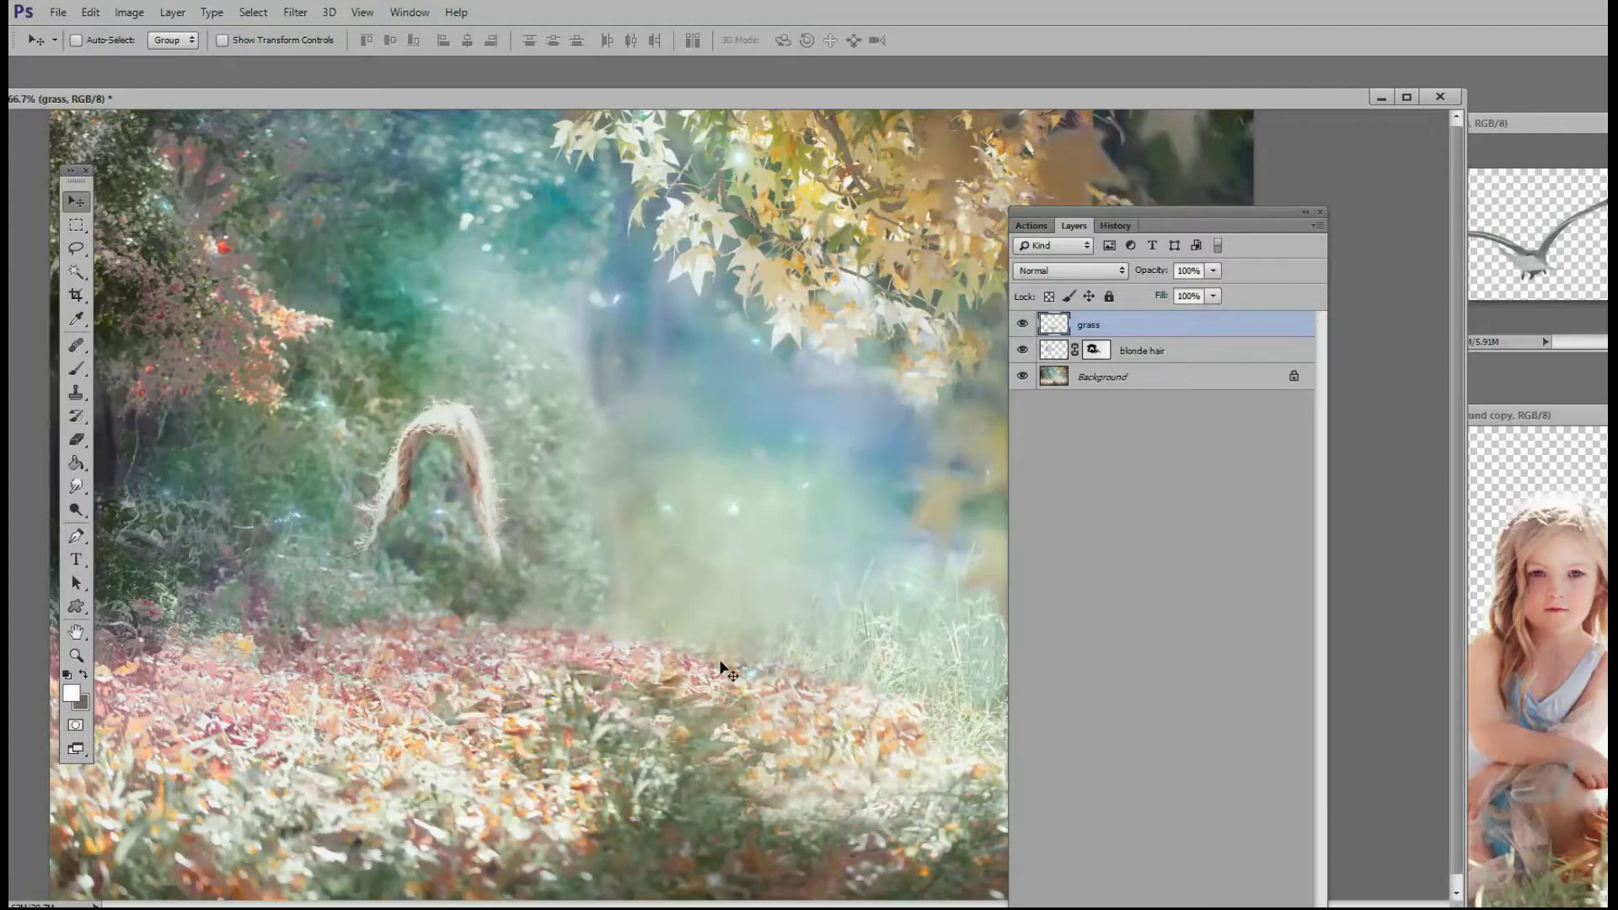
Hide the grass and blonde hair layers so only the backdrop is displayed in full.
click(1022, 326)
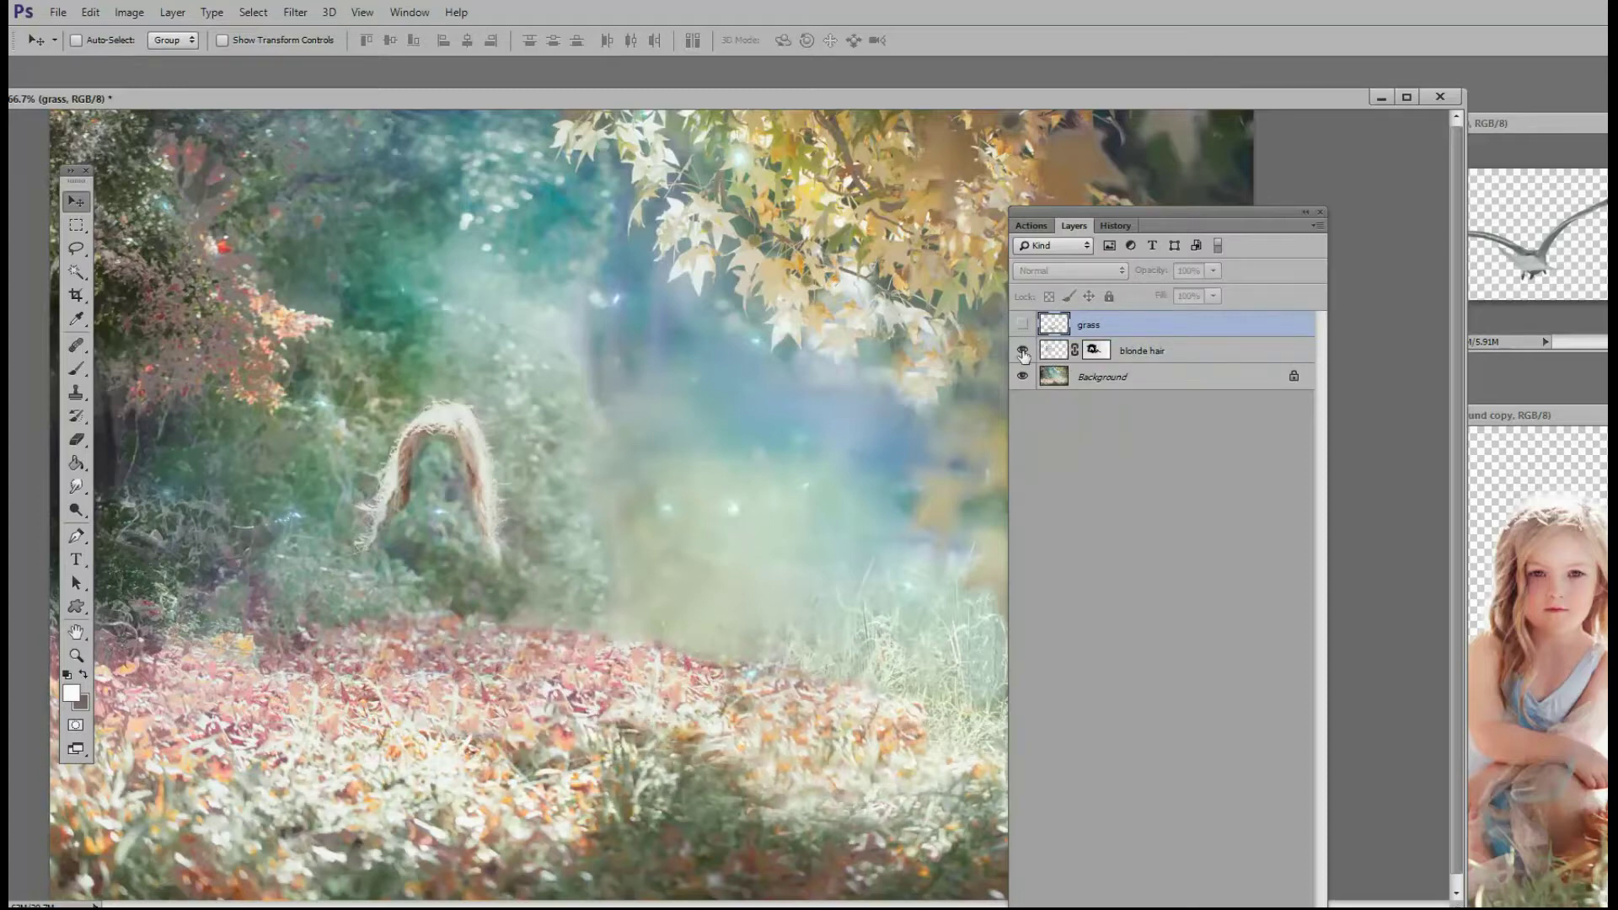
click(1023, 353)
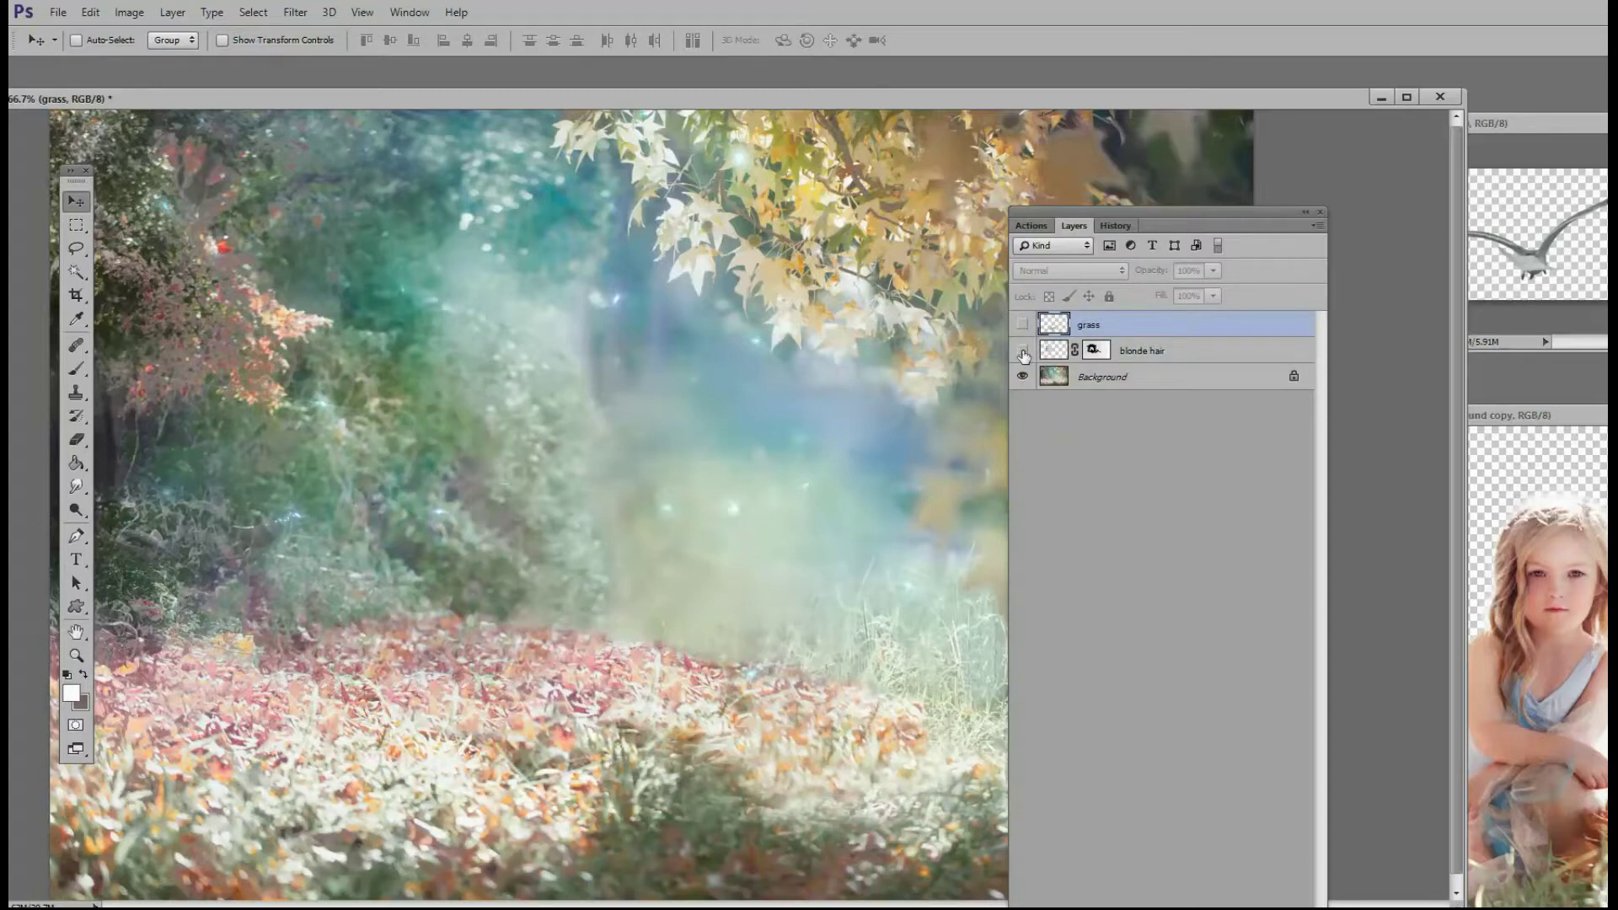
click(78, 656)
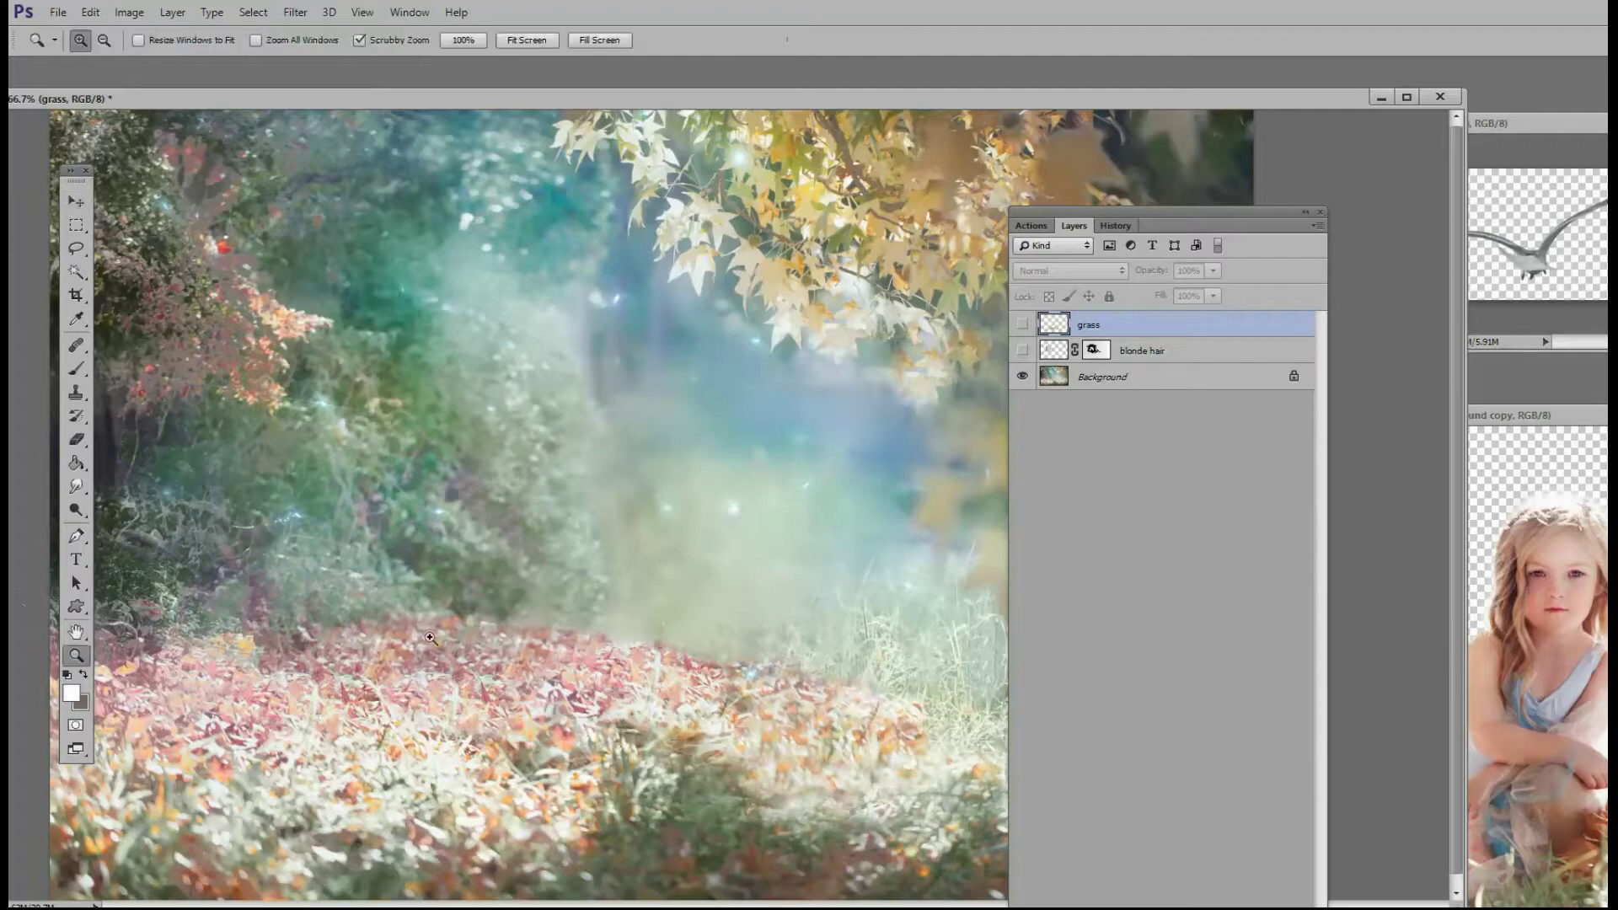
alt+click(558, 620)
alt+click(561, 611)
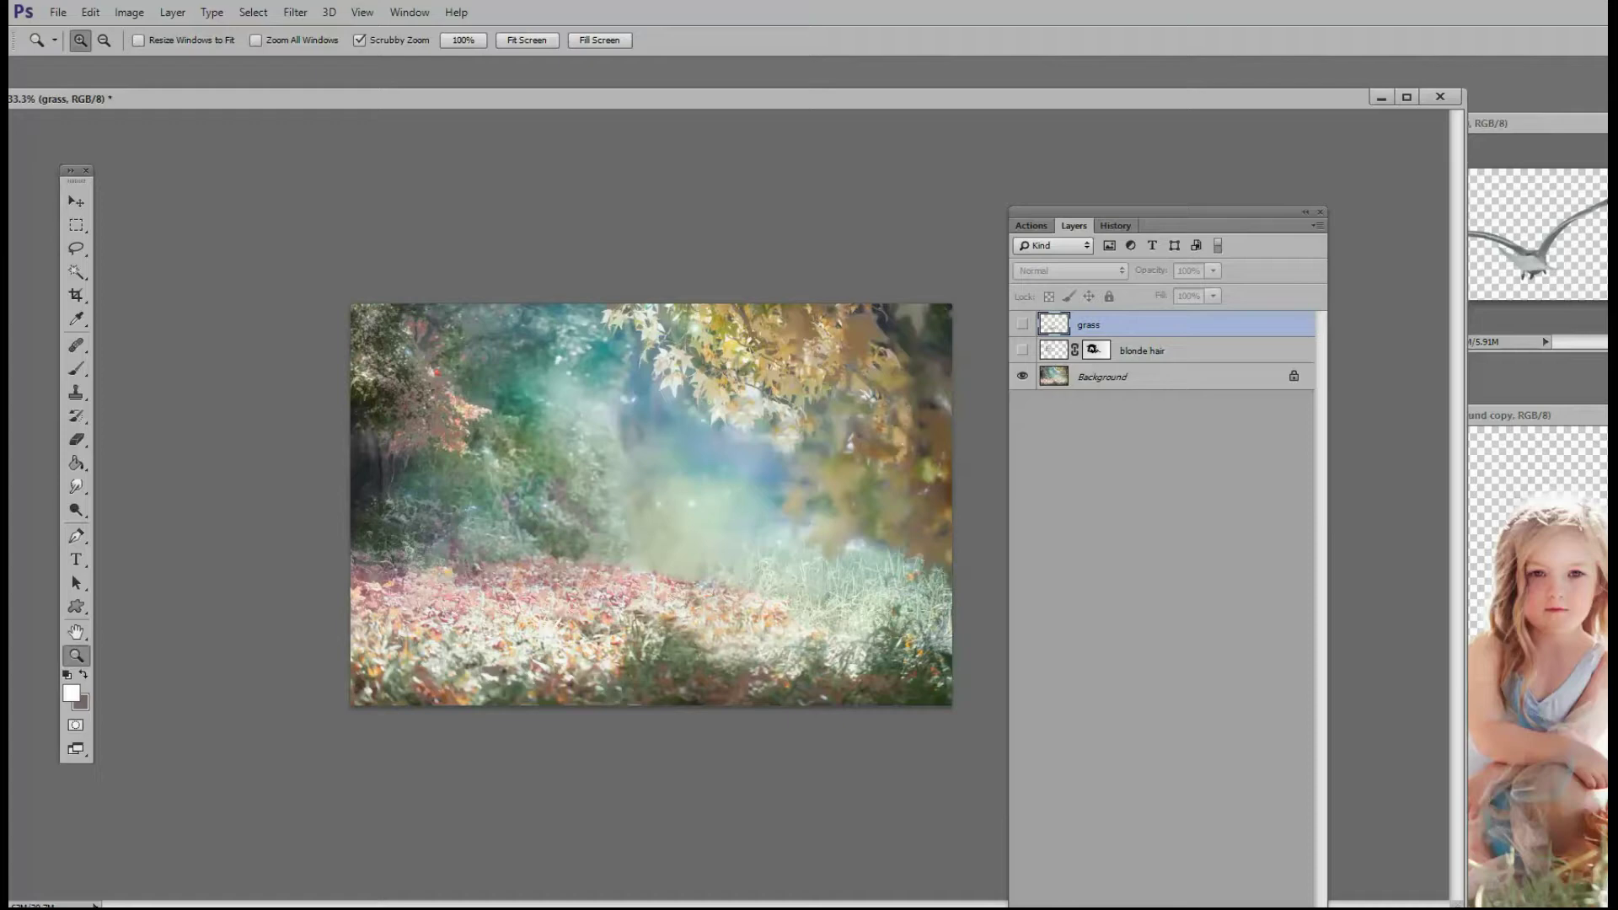
Bring the cut-out girl from her own document into the autumn backdrop document as a new layer.
drag(1559, 416, 681, 280)
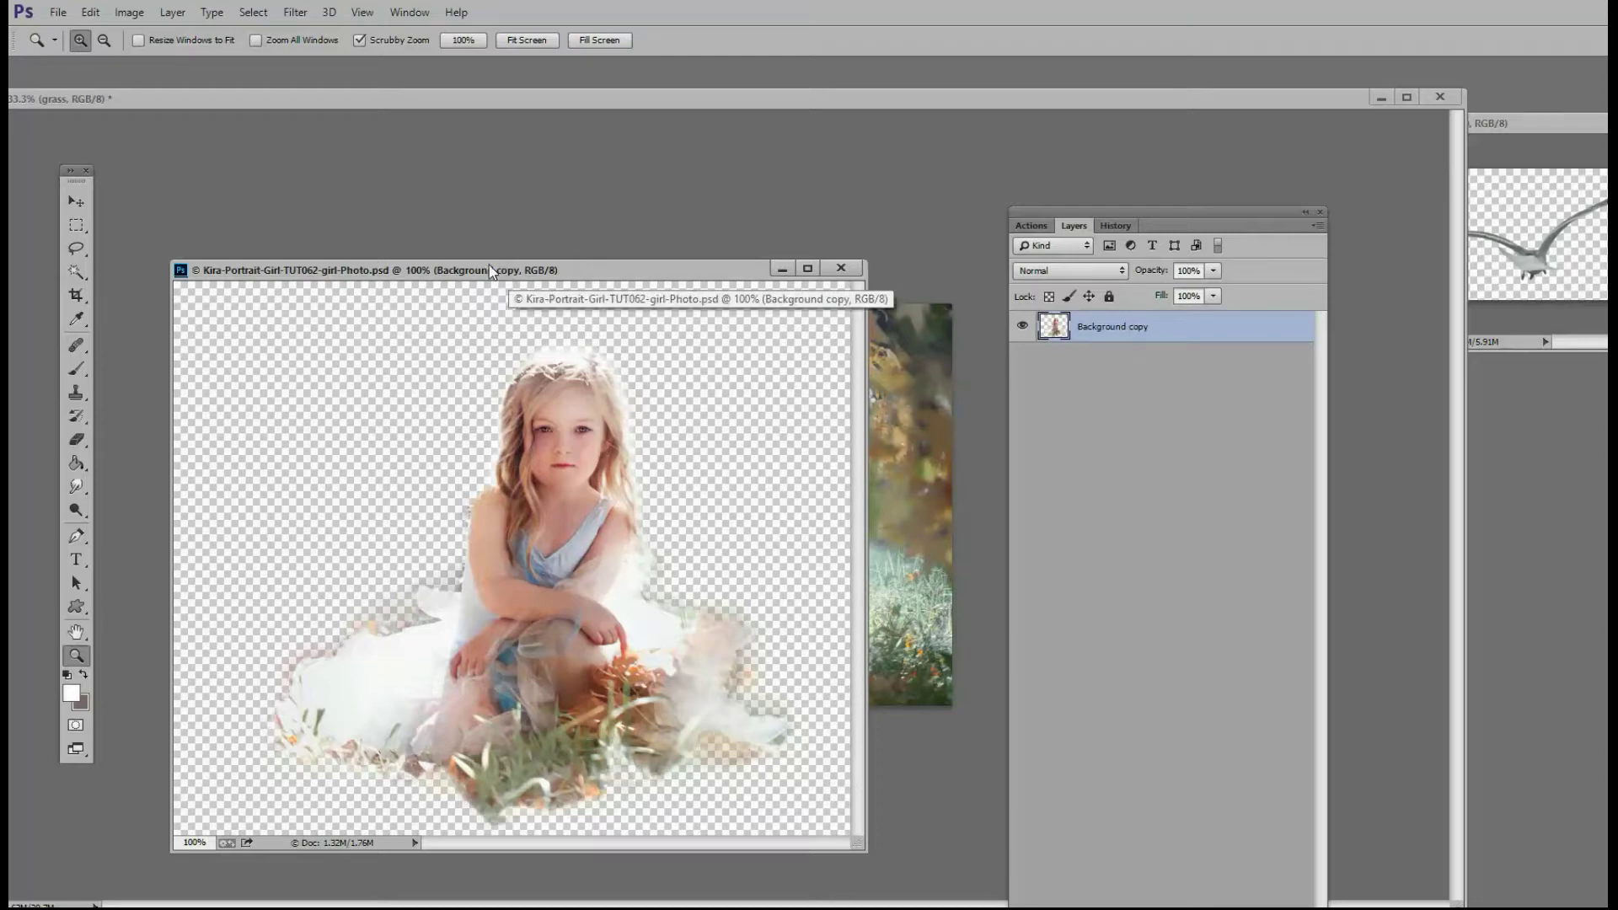
drag(485, 279, 1138, 261)
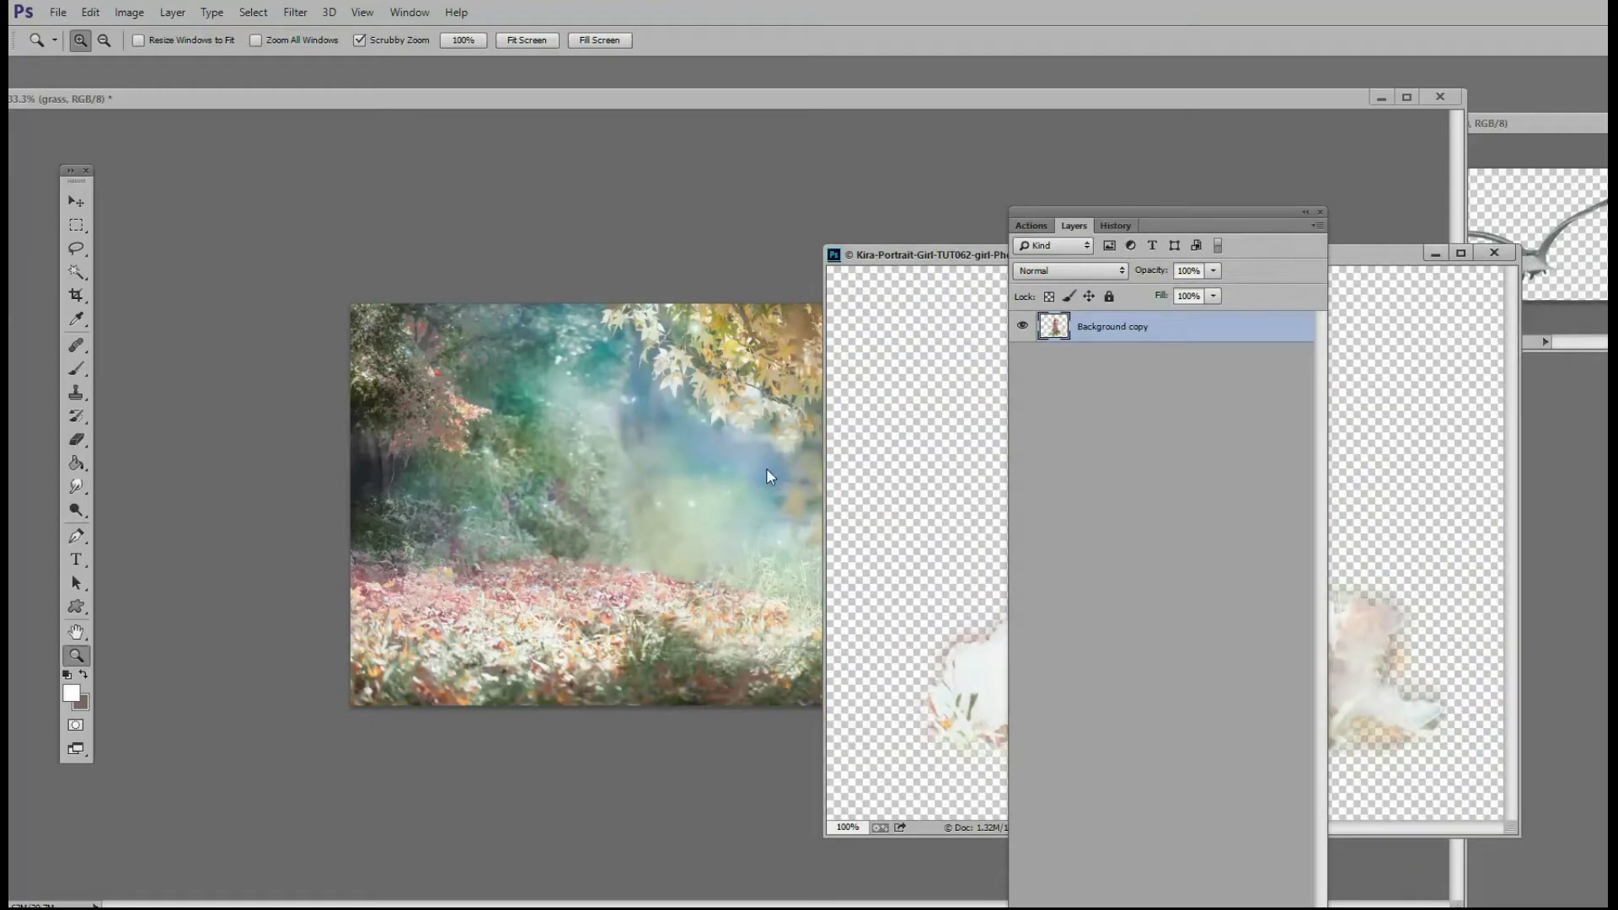
key(alt)
drag(1197, 340, 674, 498)
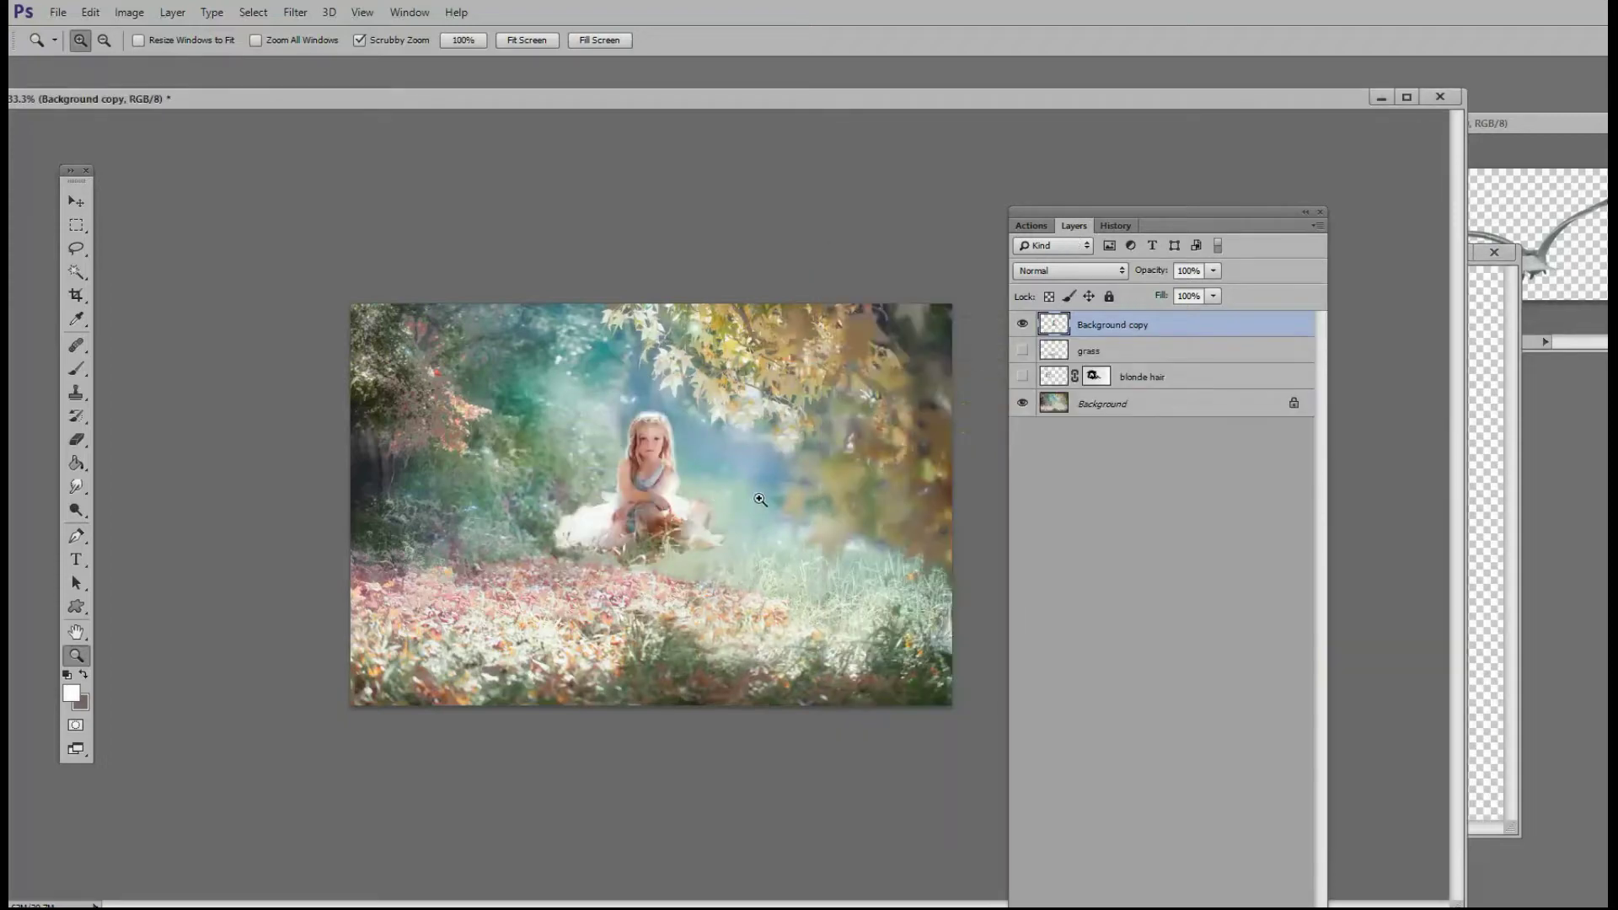
Show the grass layer and move it above the girl's Background copy layer in the stack.
click(757, 472)
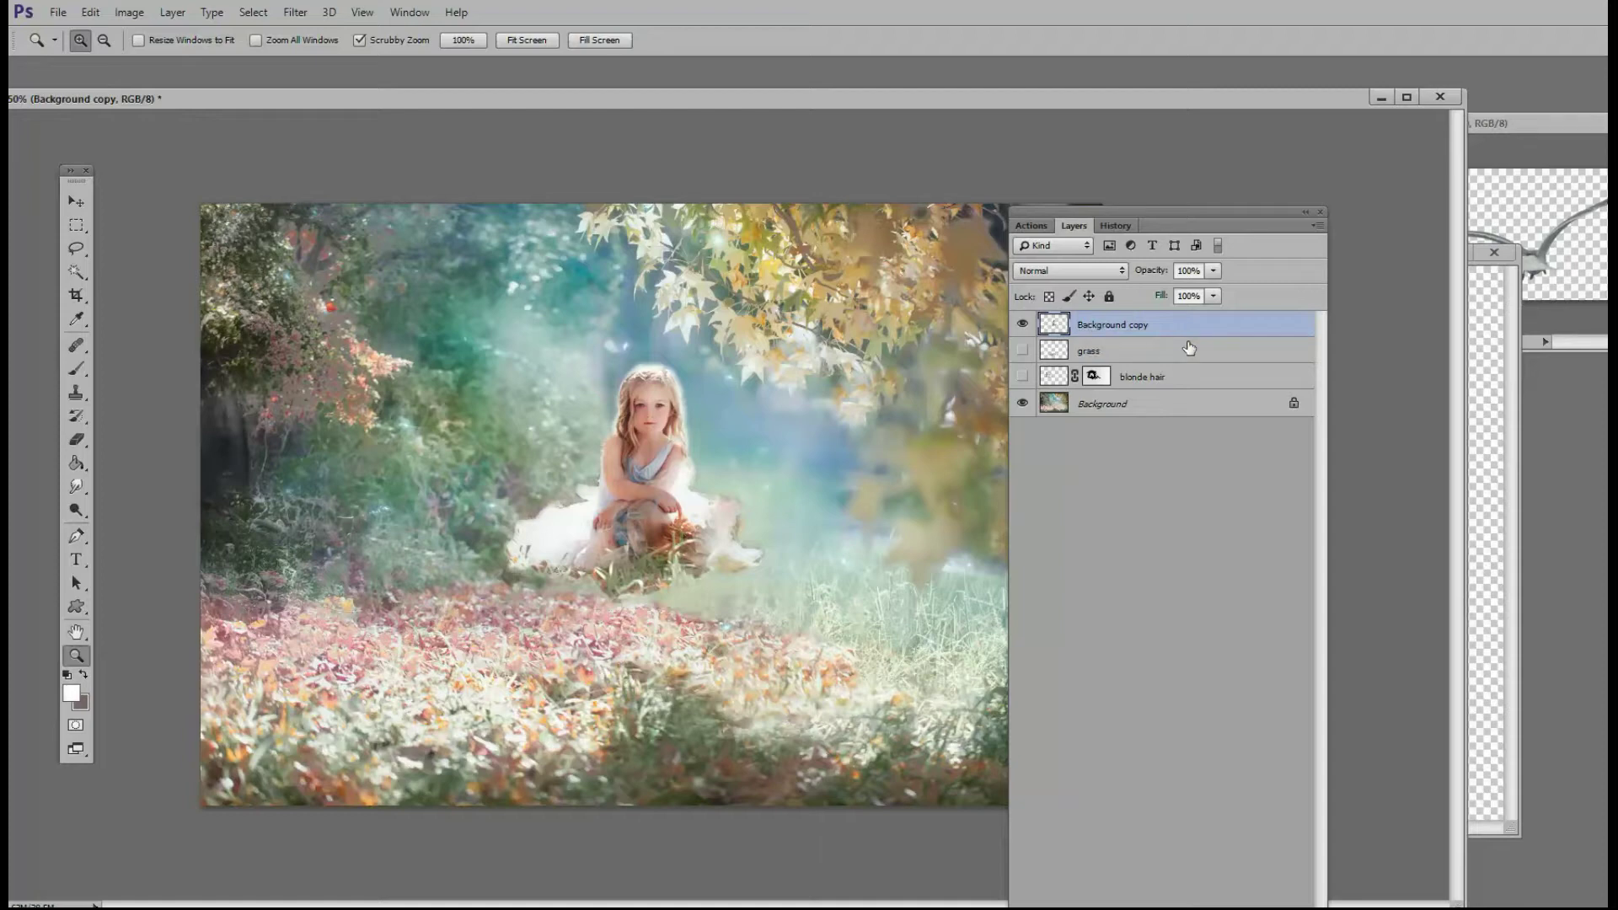
click(1135, 361)
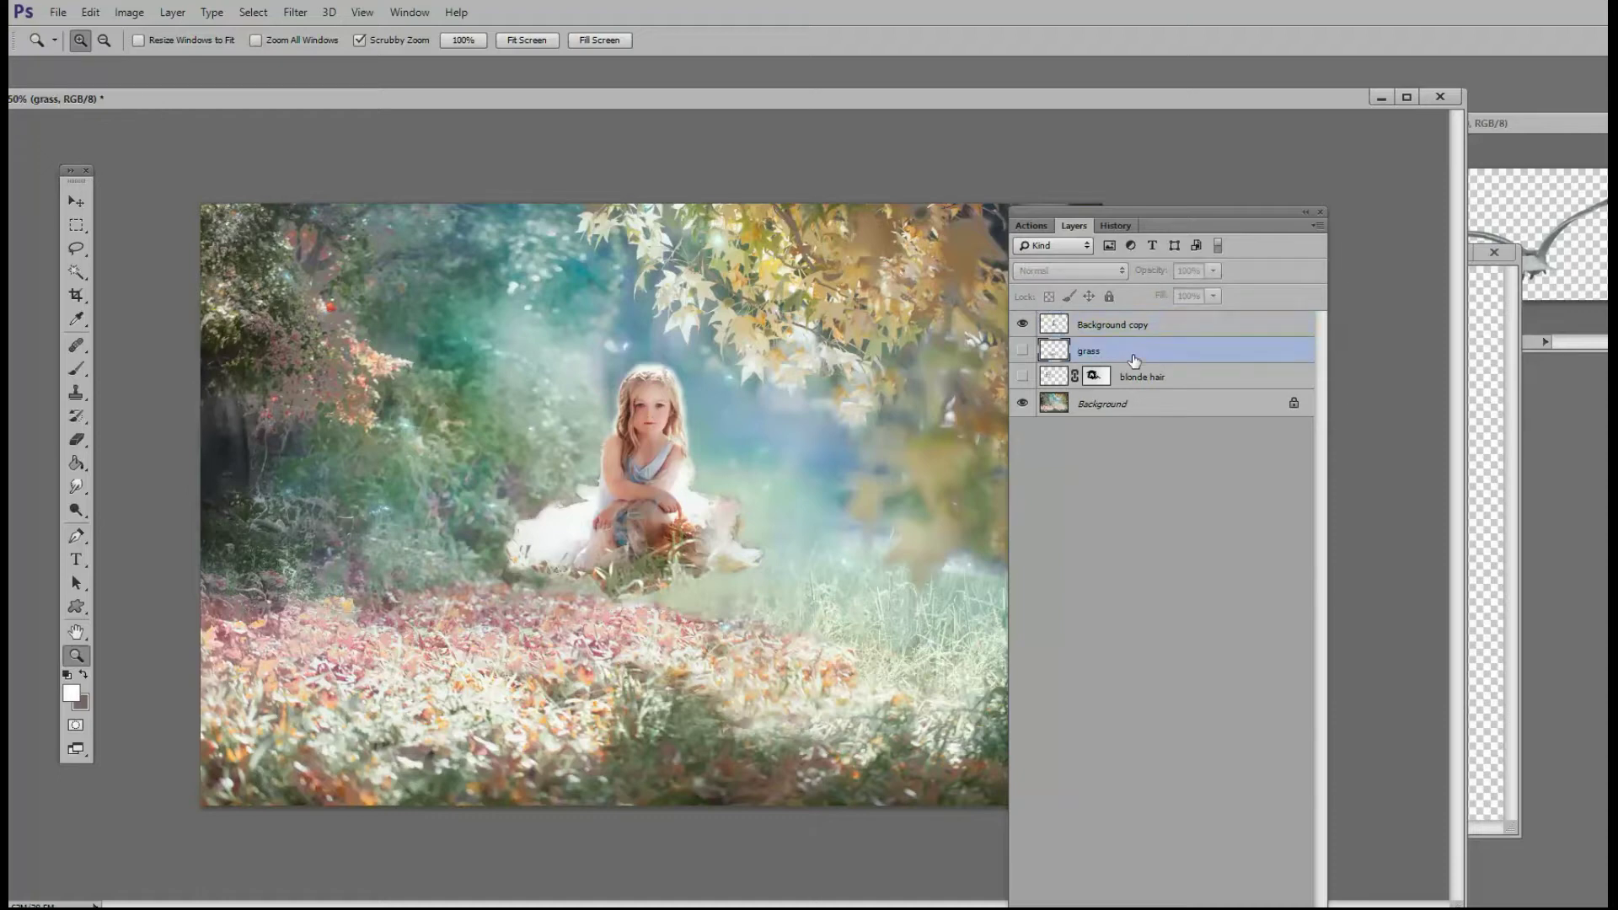
click(1022, 351)
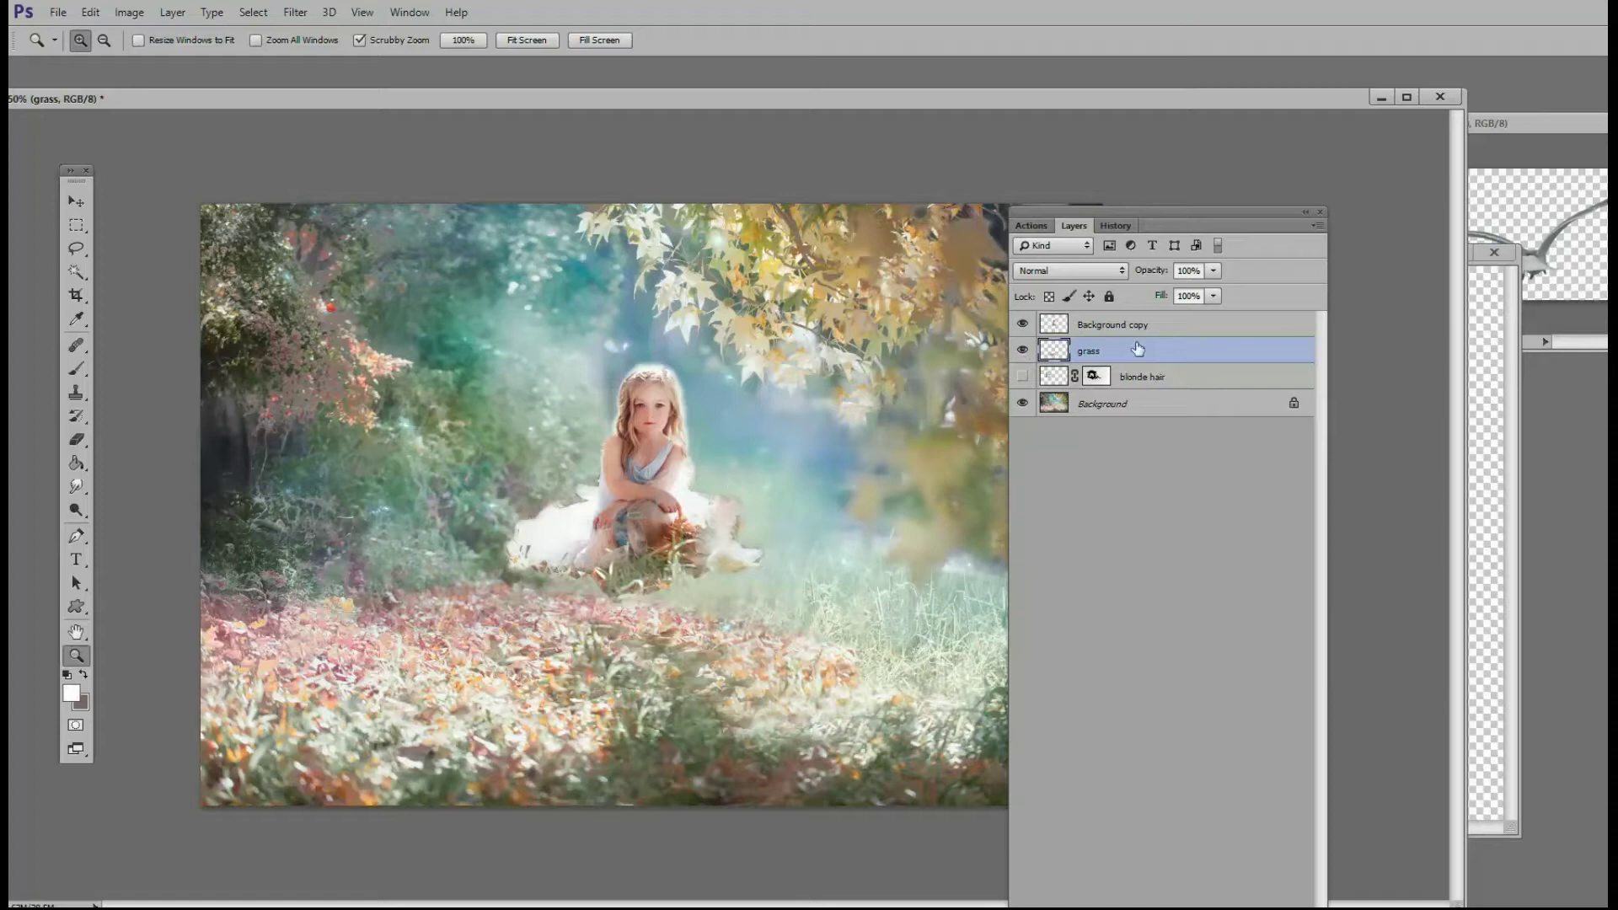
drag(1121, 354, 1121, 321)
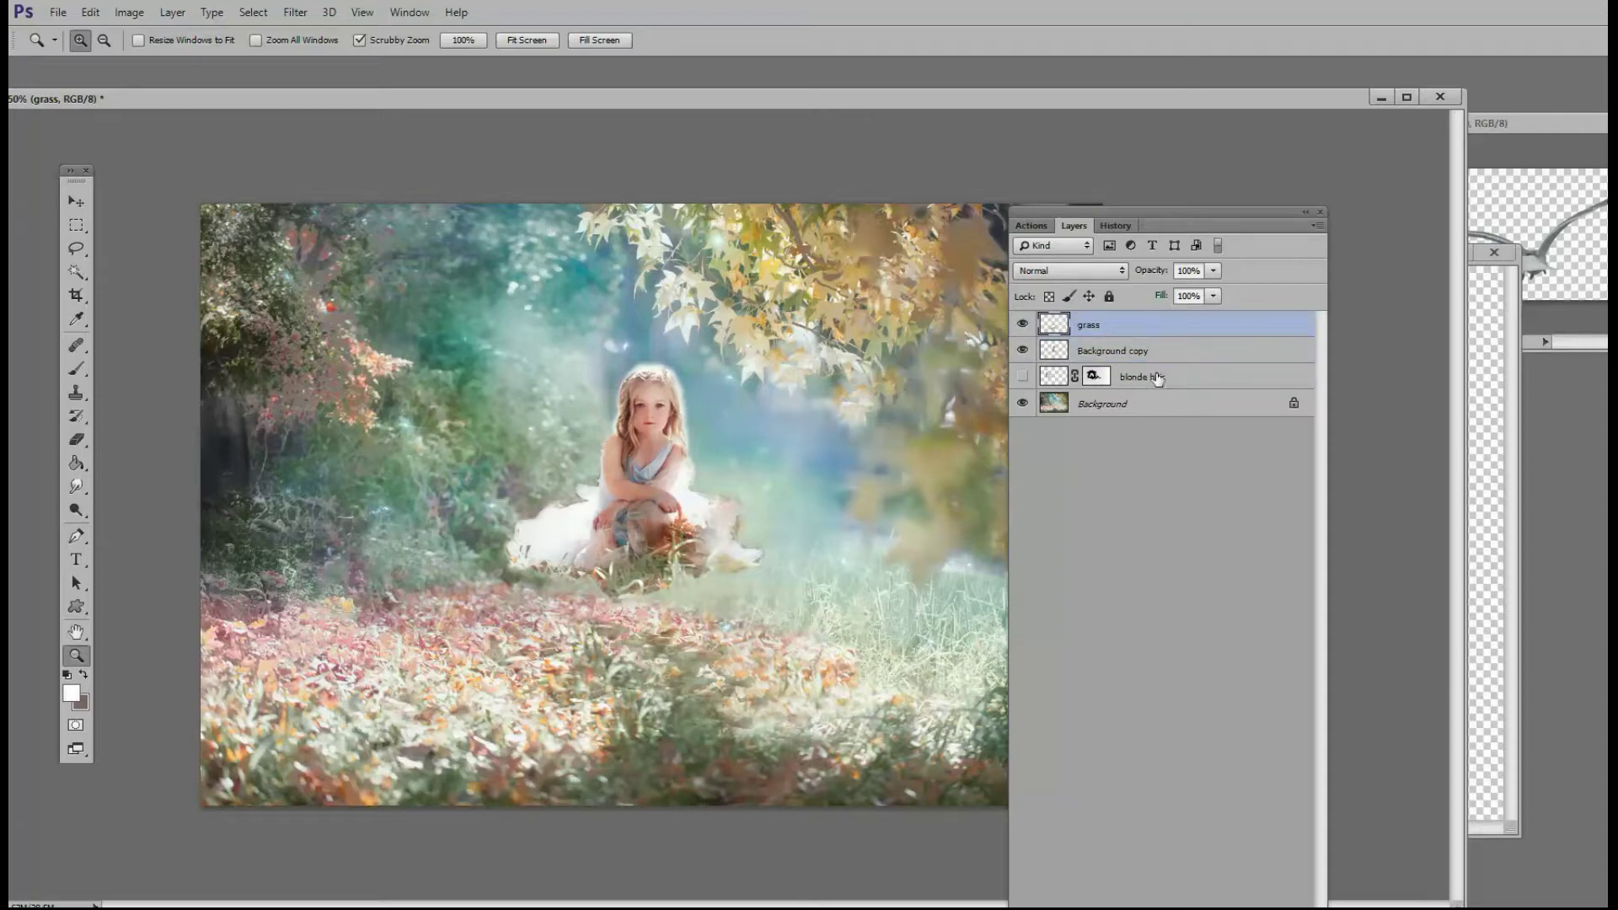
Show the blonde hair layer and move the girl's Background copy layer down and left so she sits in the grass.
click(1022, 377)
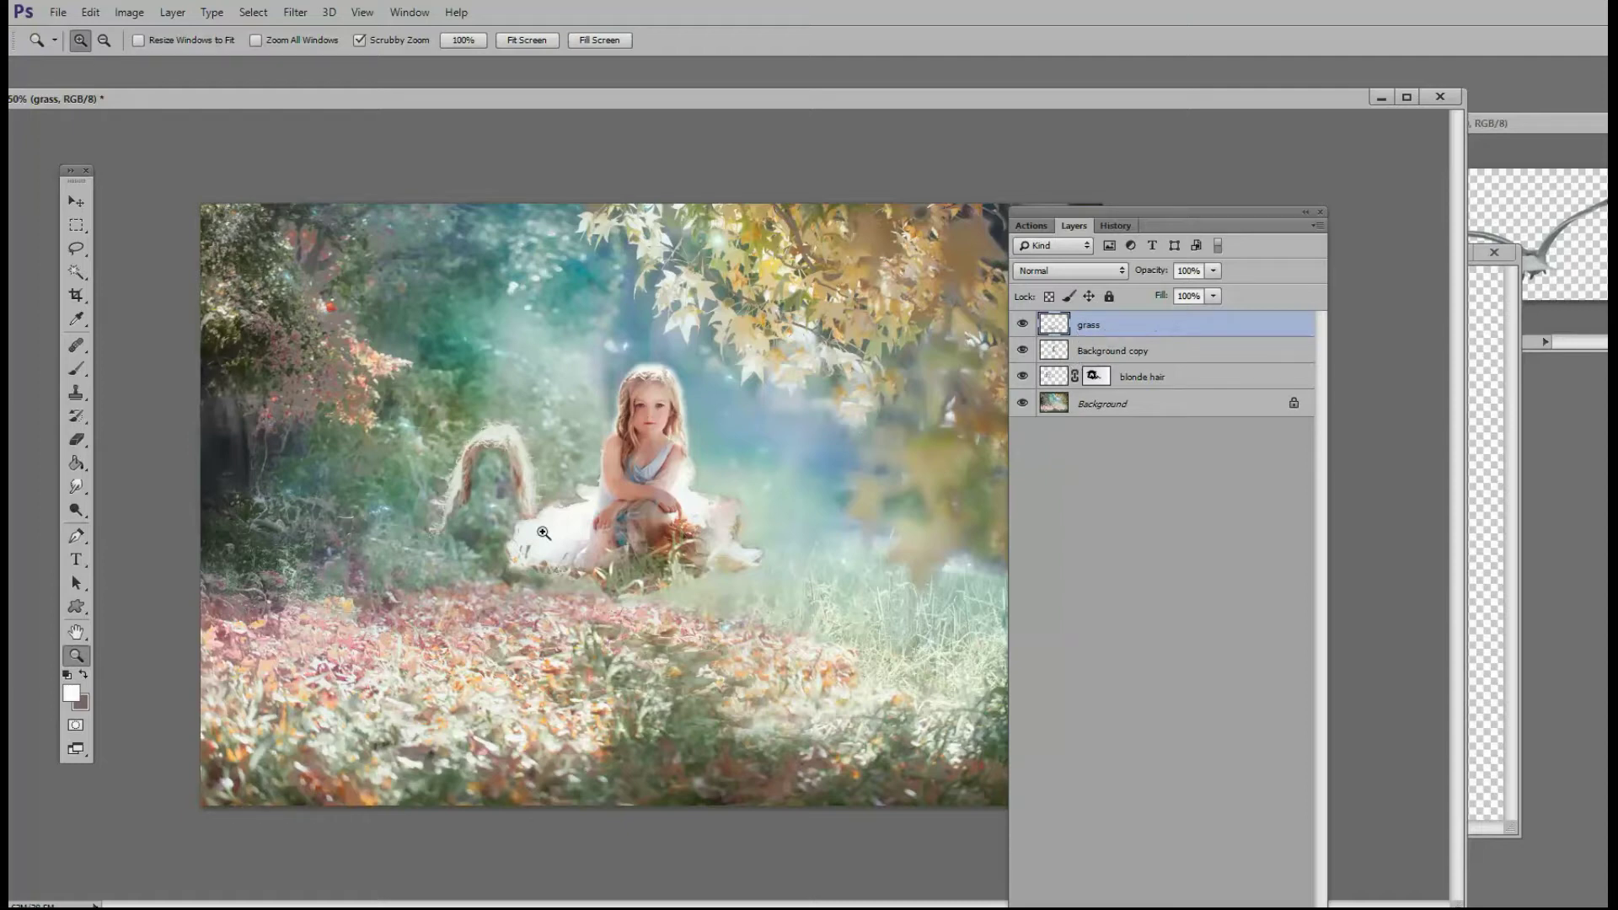
click(75, 201)
drag(644, 496, 622, 656)
shift+click(1090, 354)
click(1092, 356)
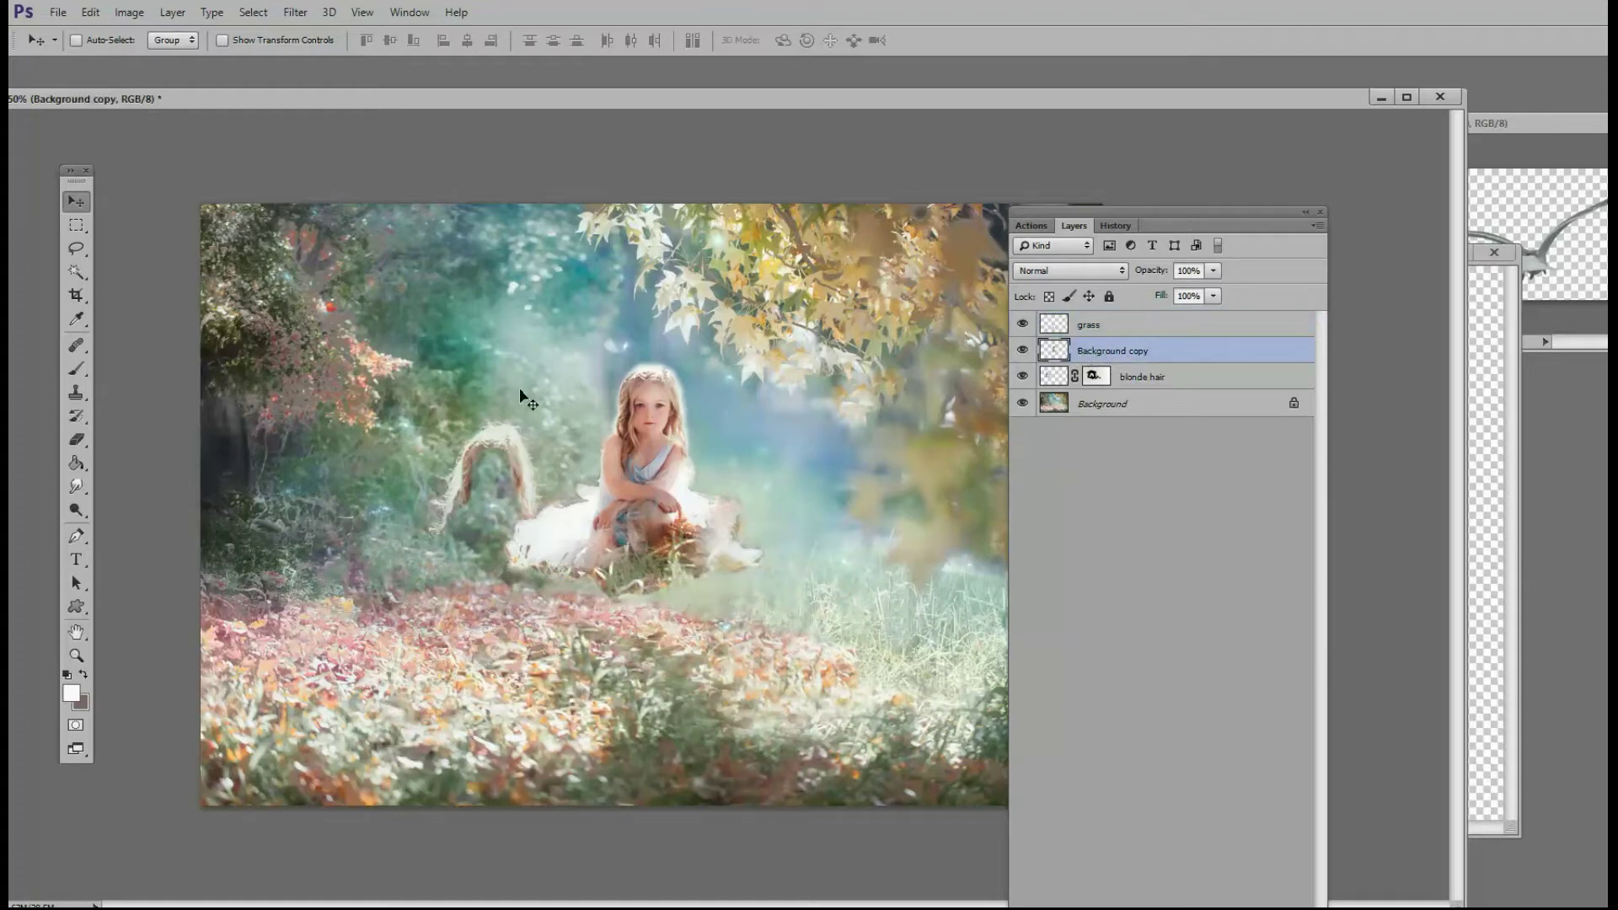
drag(634, 477, 524, 573)
Position the blonde hair overlay around the girl's head and compare the look with that layer off and on.
click(1142, 379)
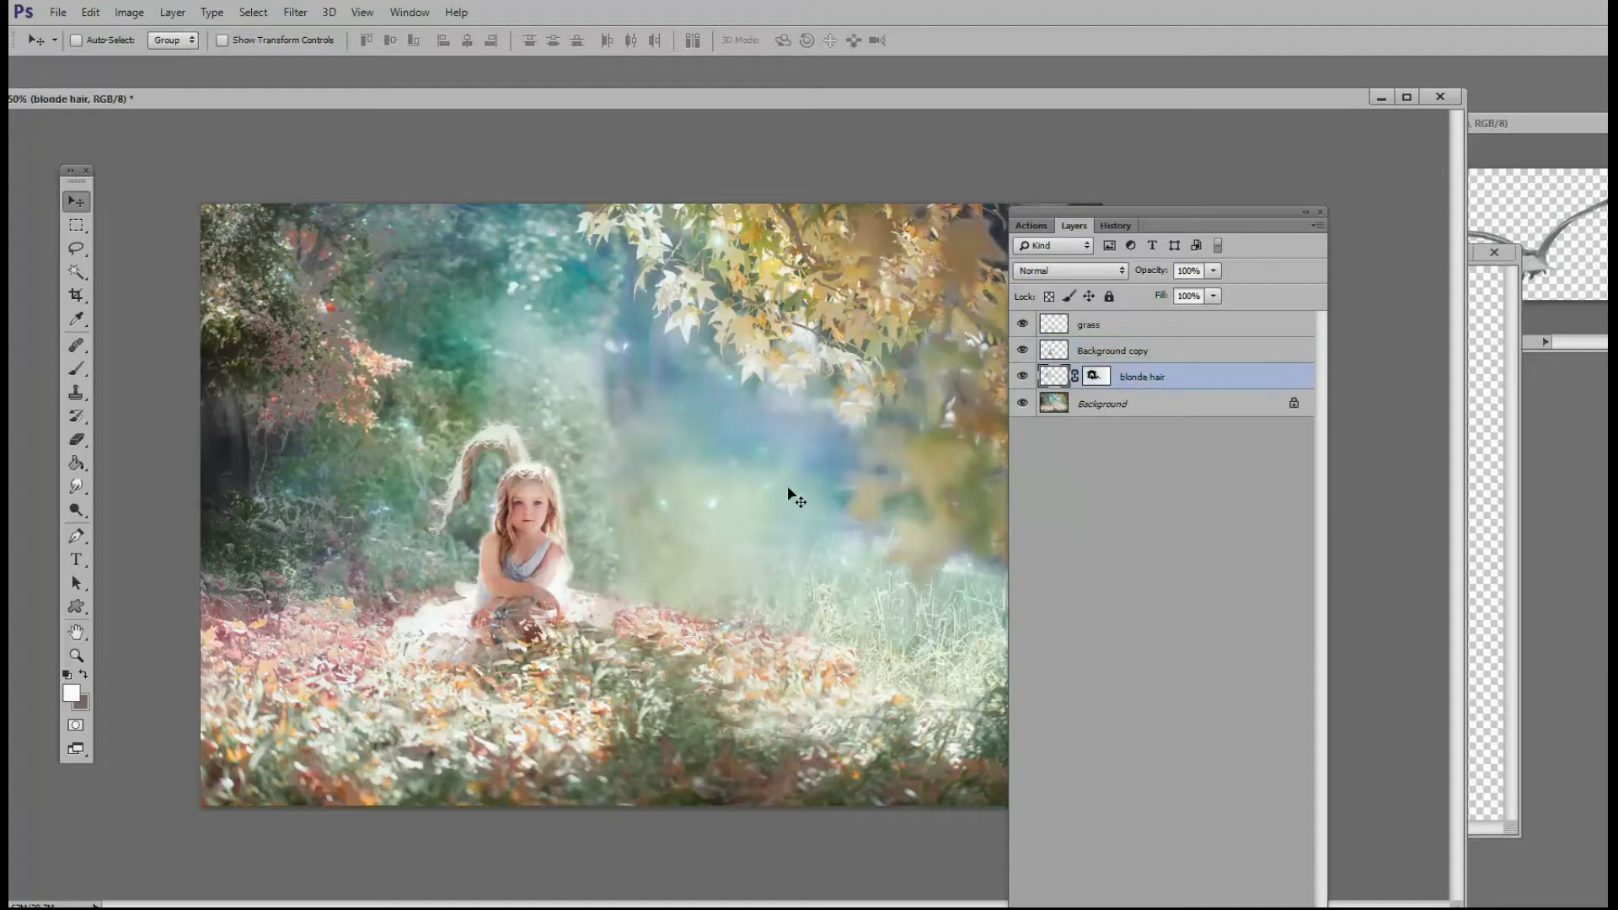
drag(503, 449, 538, 480)
click(76, 655)
click(499, 531)
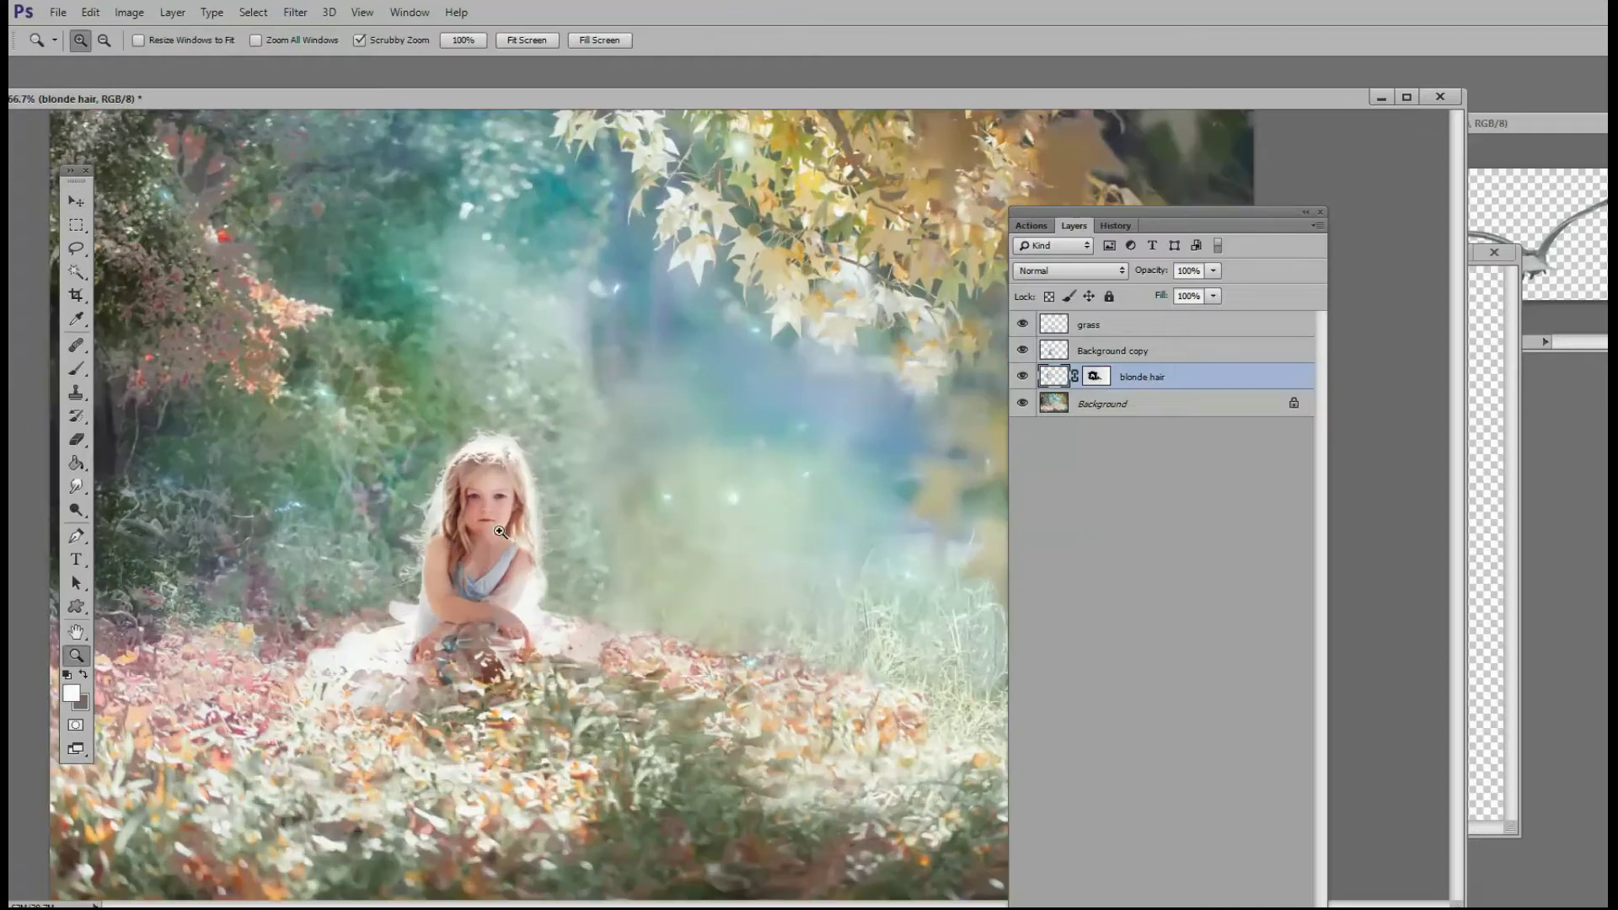
click(500, 530)
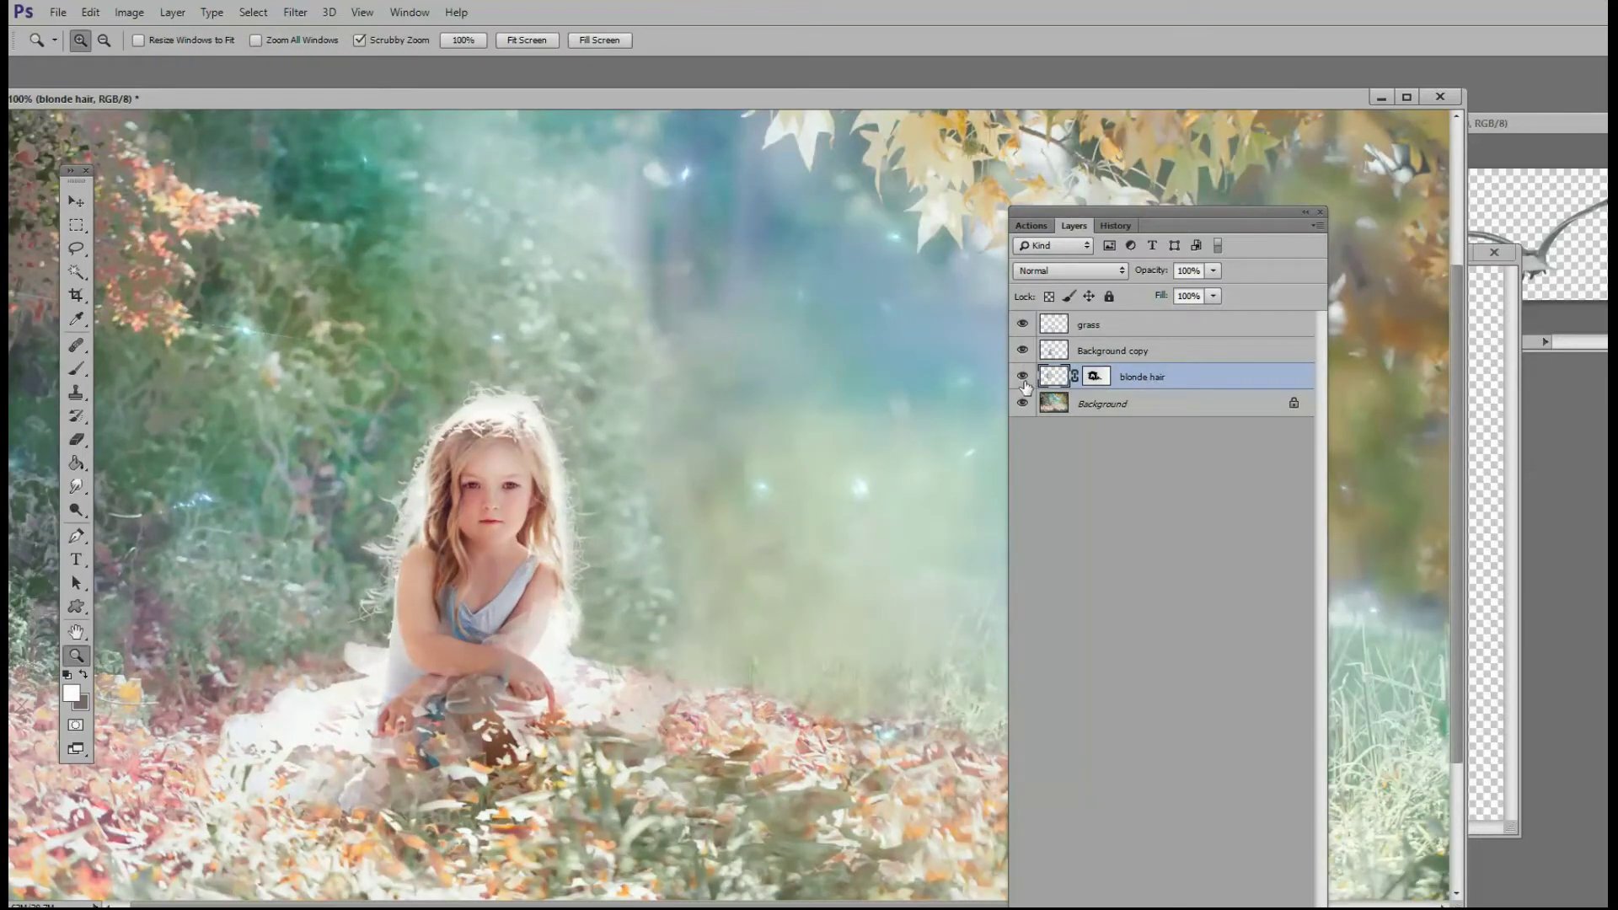
click(1023, 376)
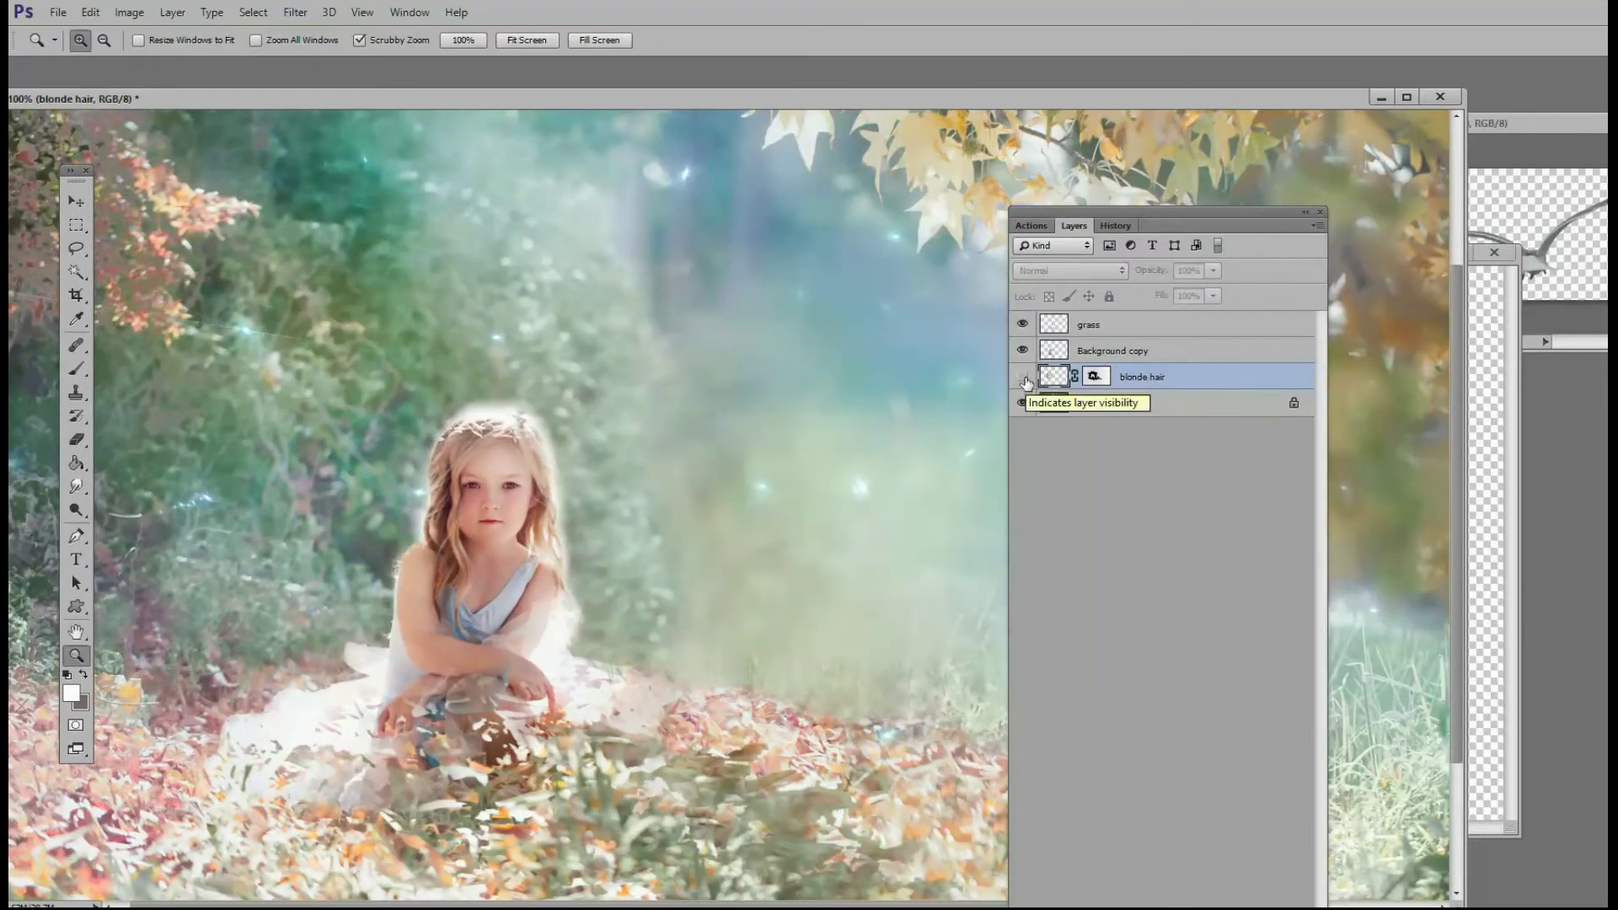
click(1023, 377)
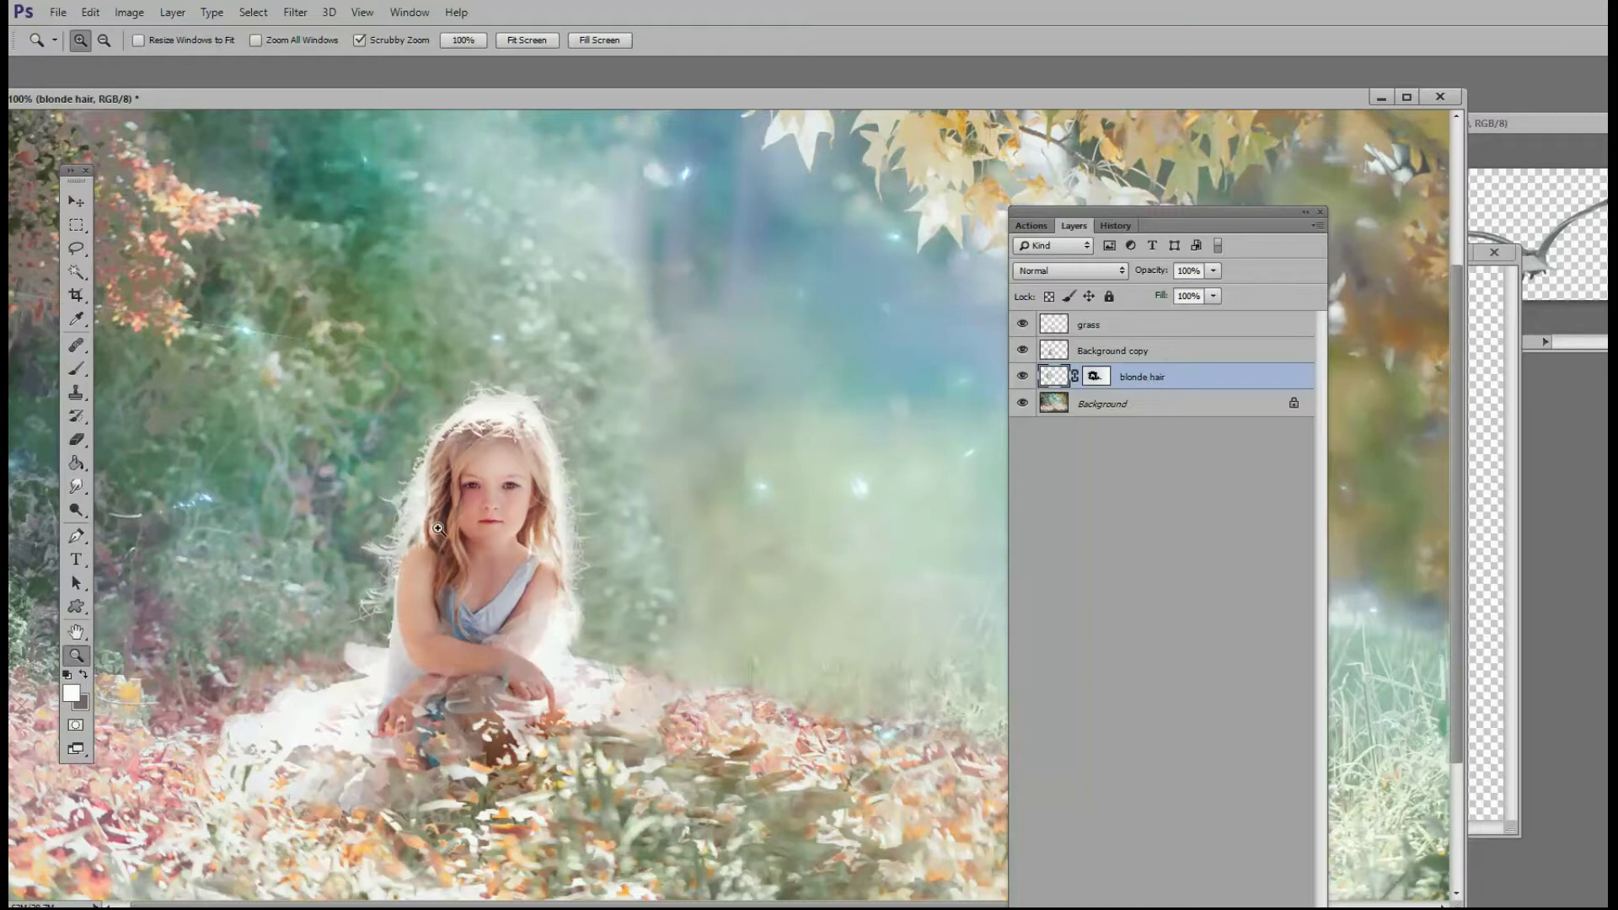
Free Transform the blonde hair overlay to 98.78% width and 99.21% height, and compare it with the layer off and on.
scroll(461, 510, down, 1)
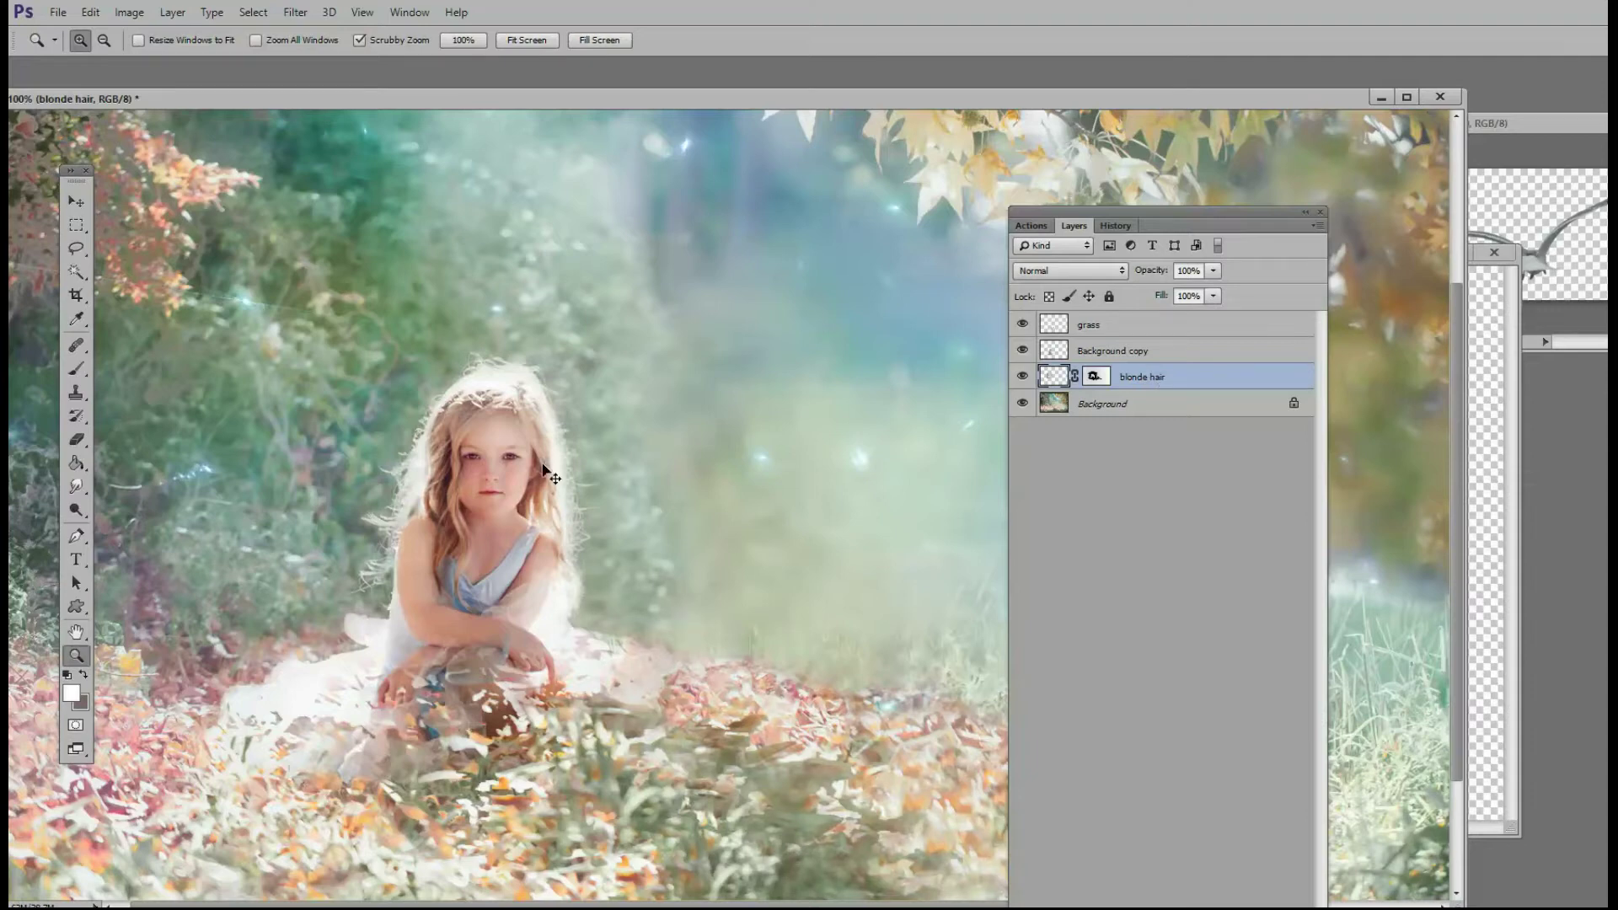
key(ctrl+t)
drag(635, 628, 727, 635)
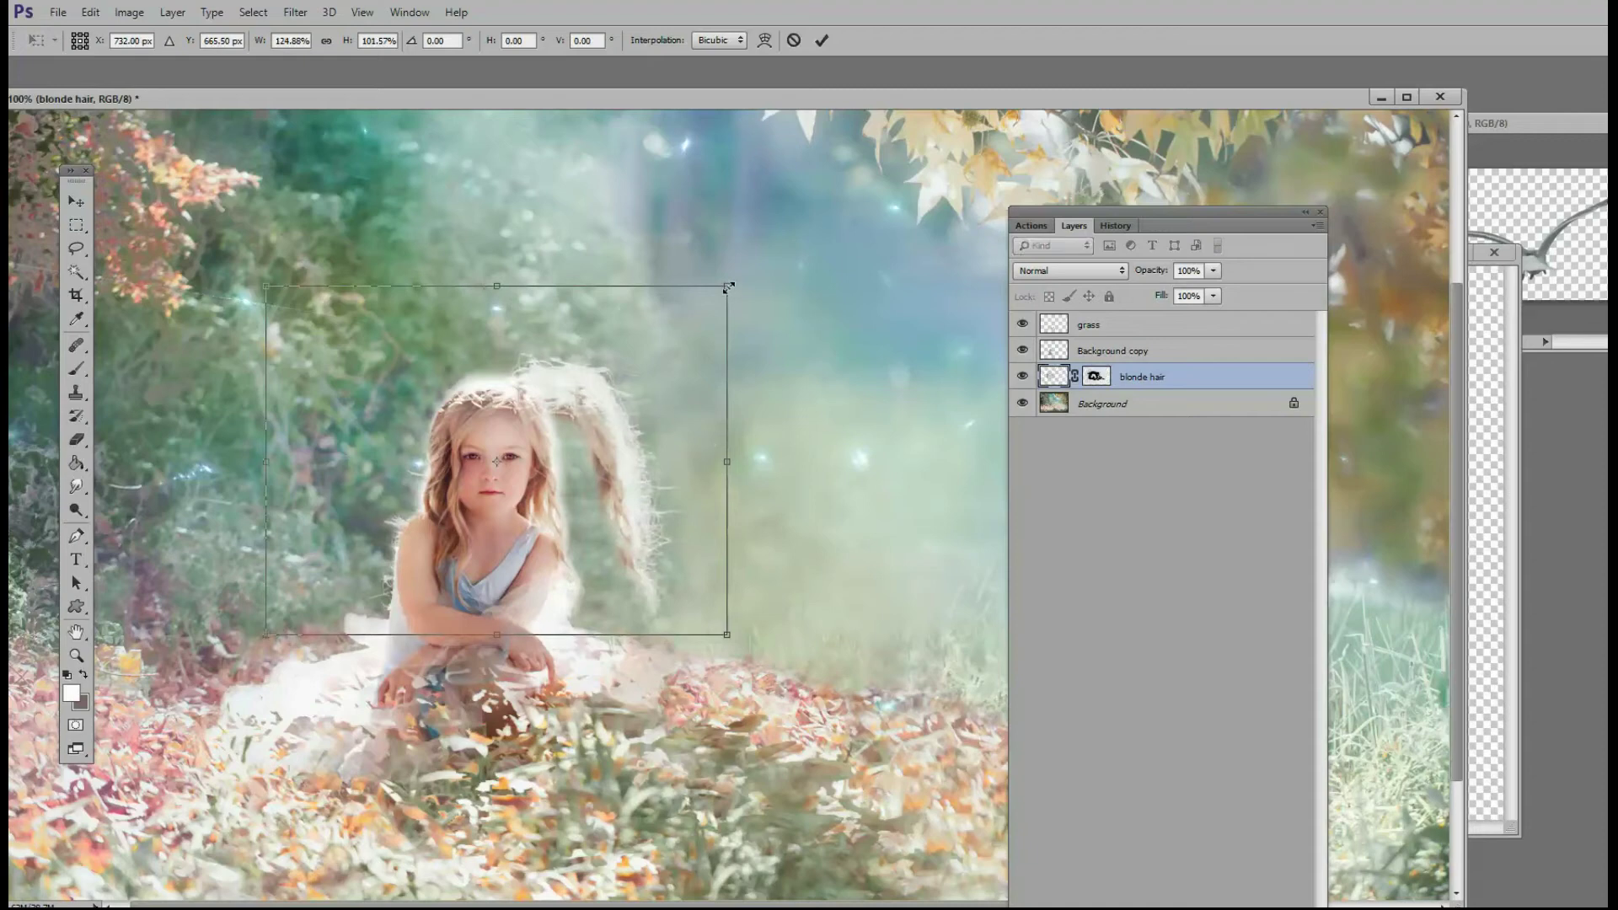
drag(727, 286, 633, 293)
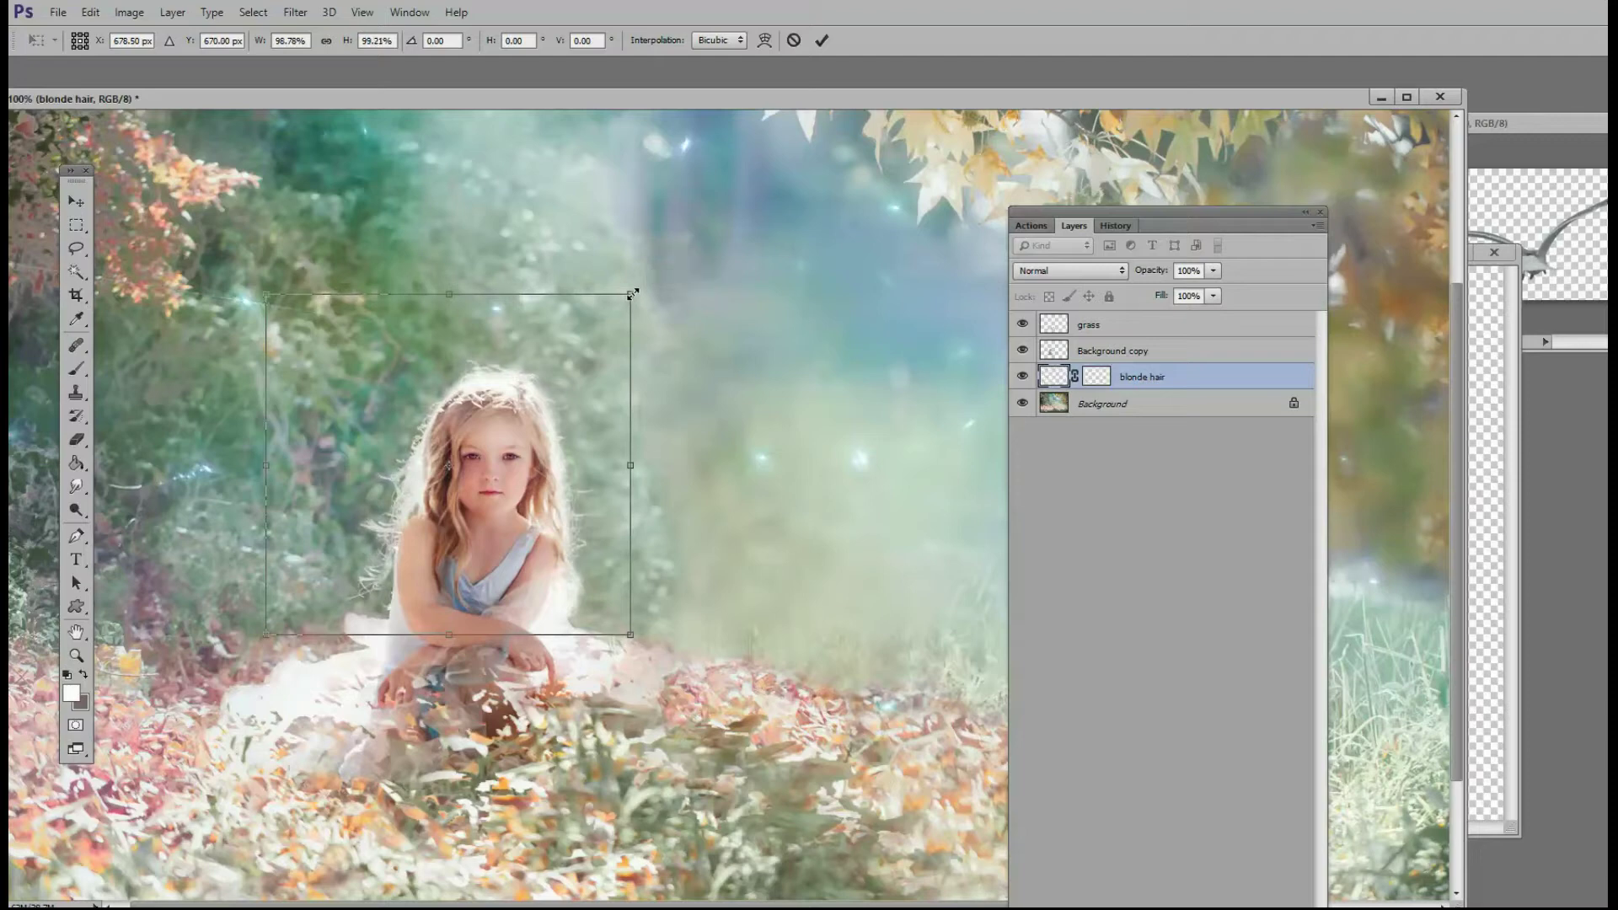
key(z)
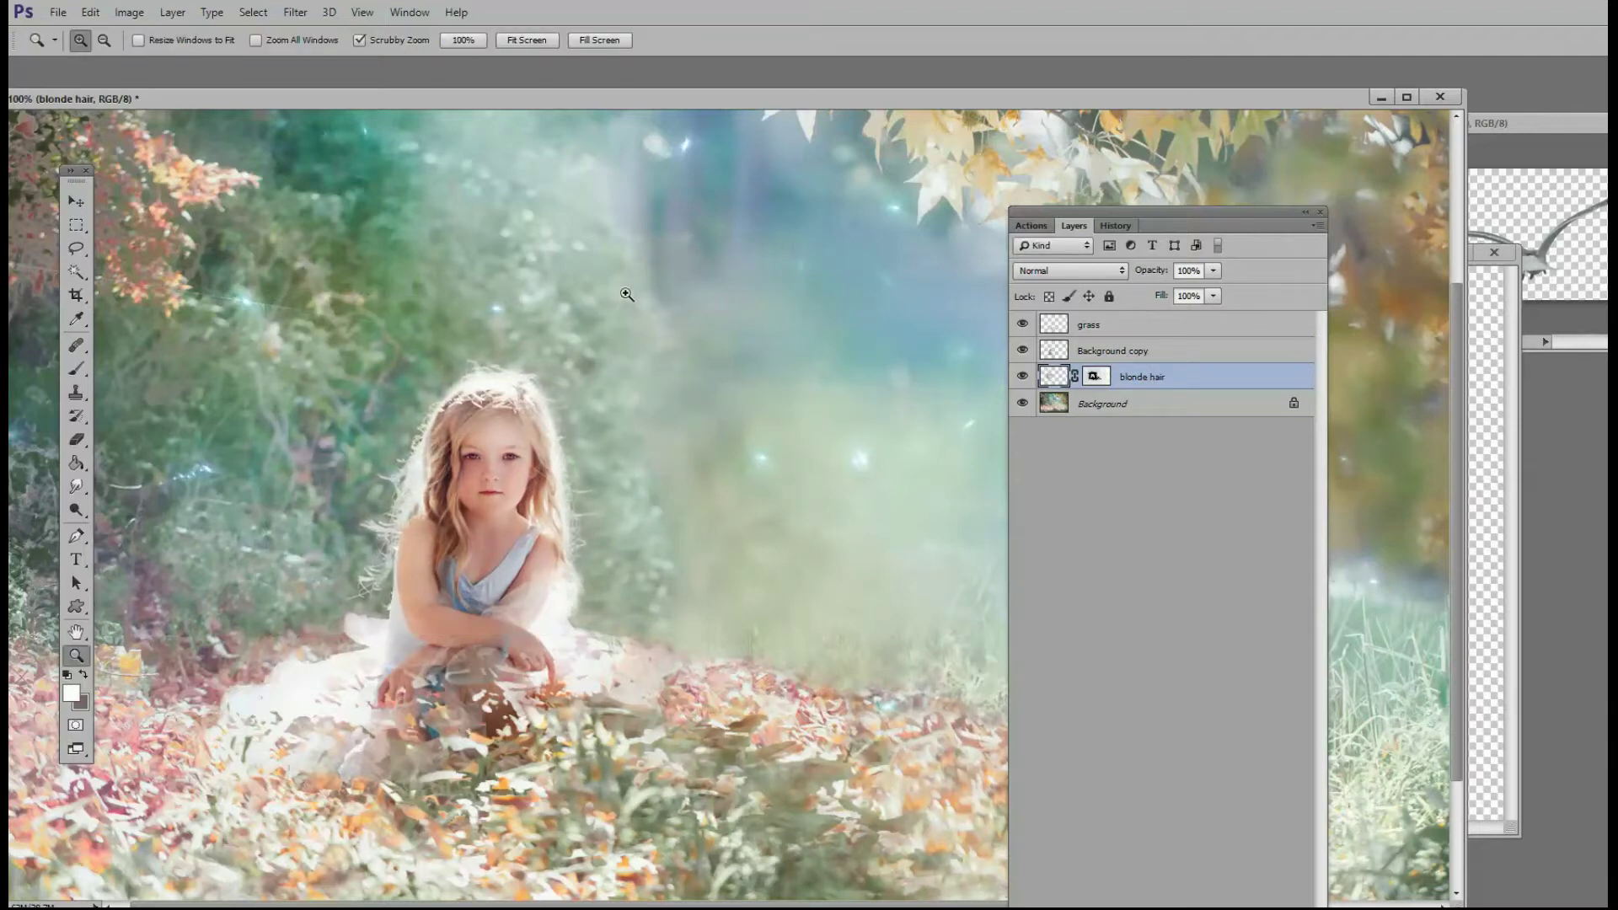
click(1022, 377)
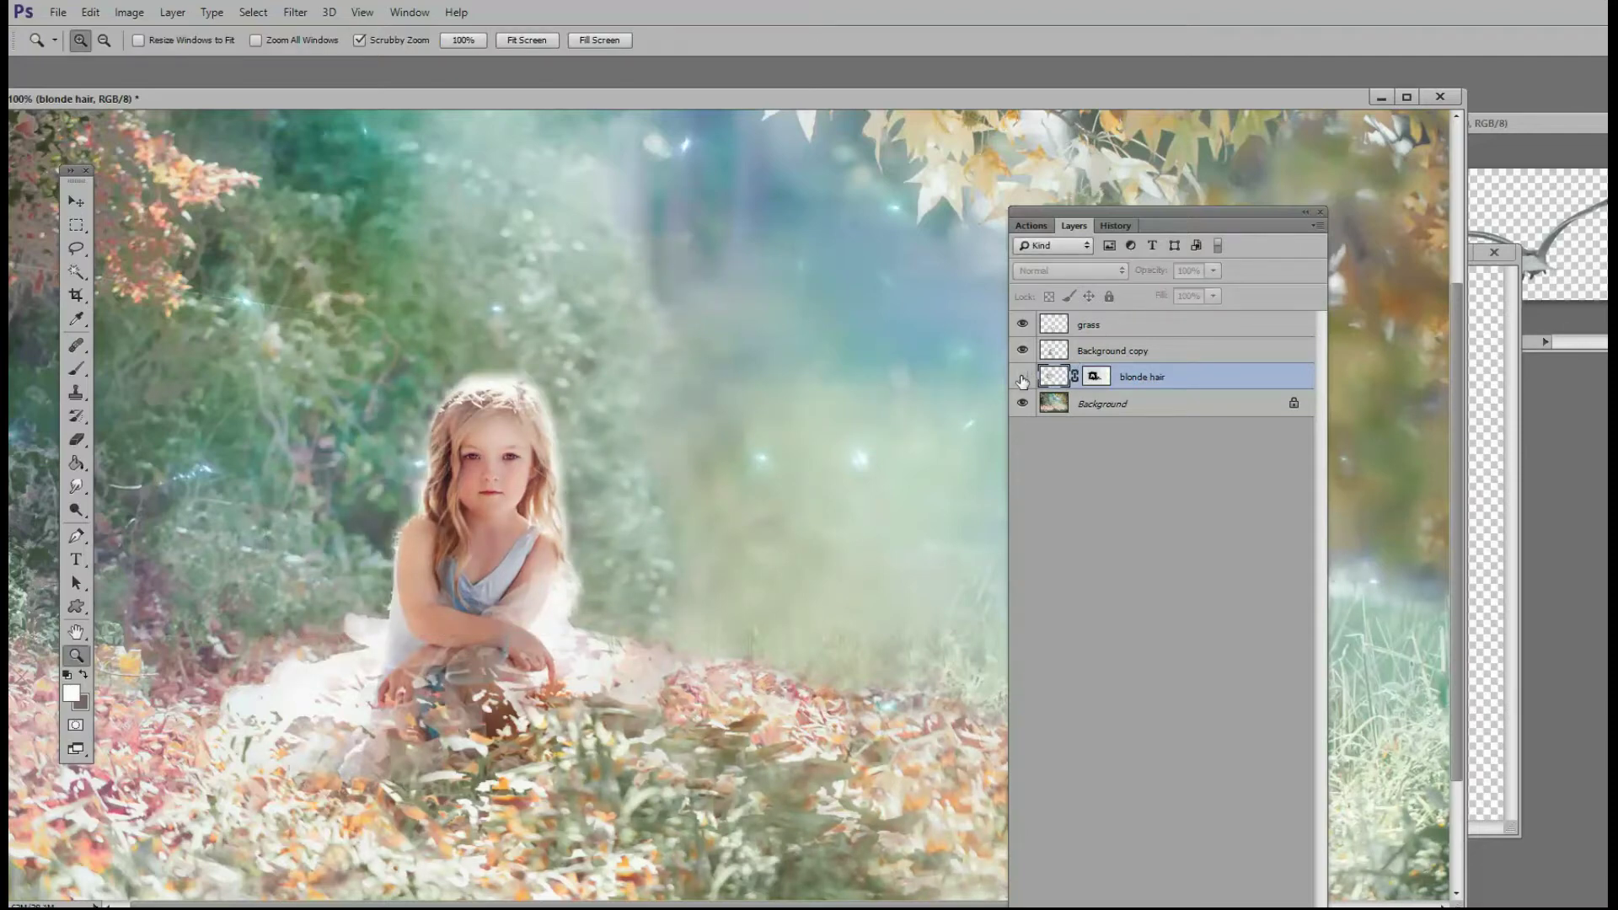
click(1022, 377)
Move the grass overlay down and to the right, off the girl's skirt and feet.
click(1093, 328)
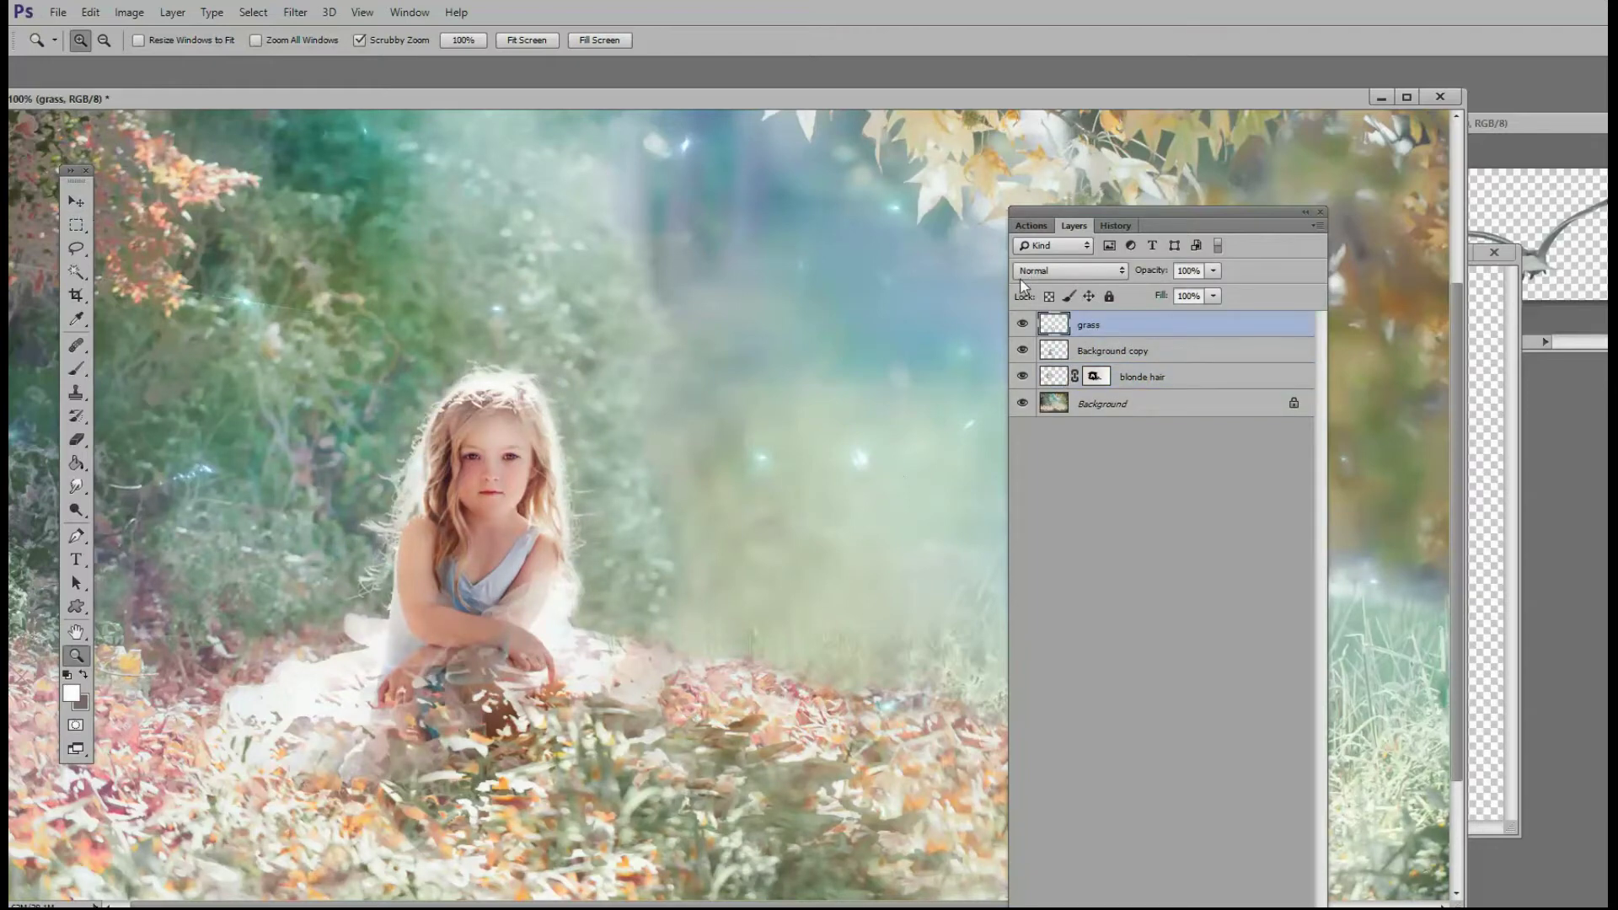
click(76, 201)
drag(579, 796, 627, 850)
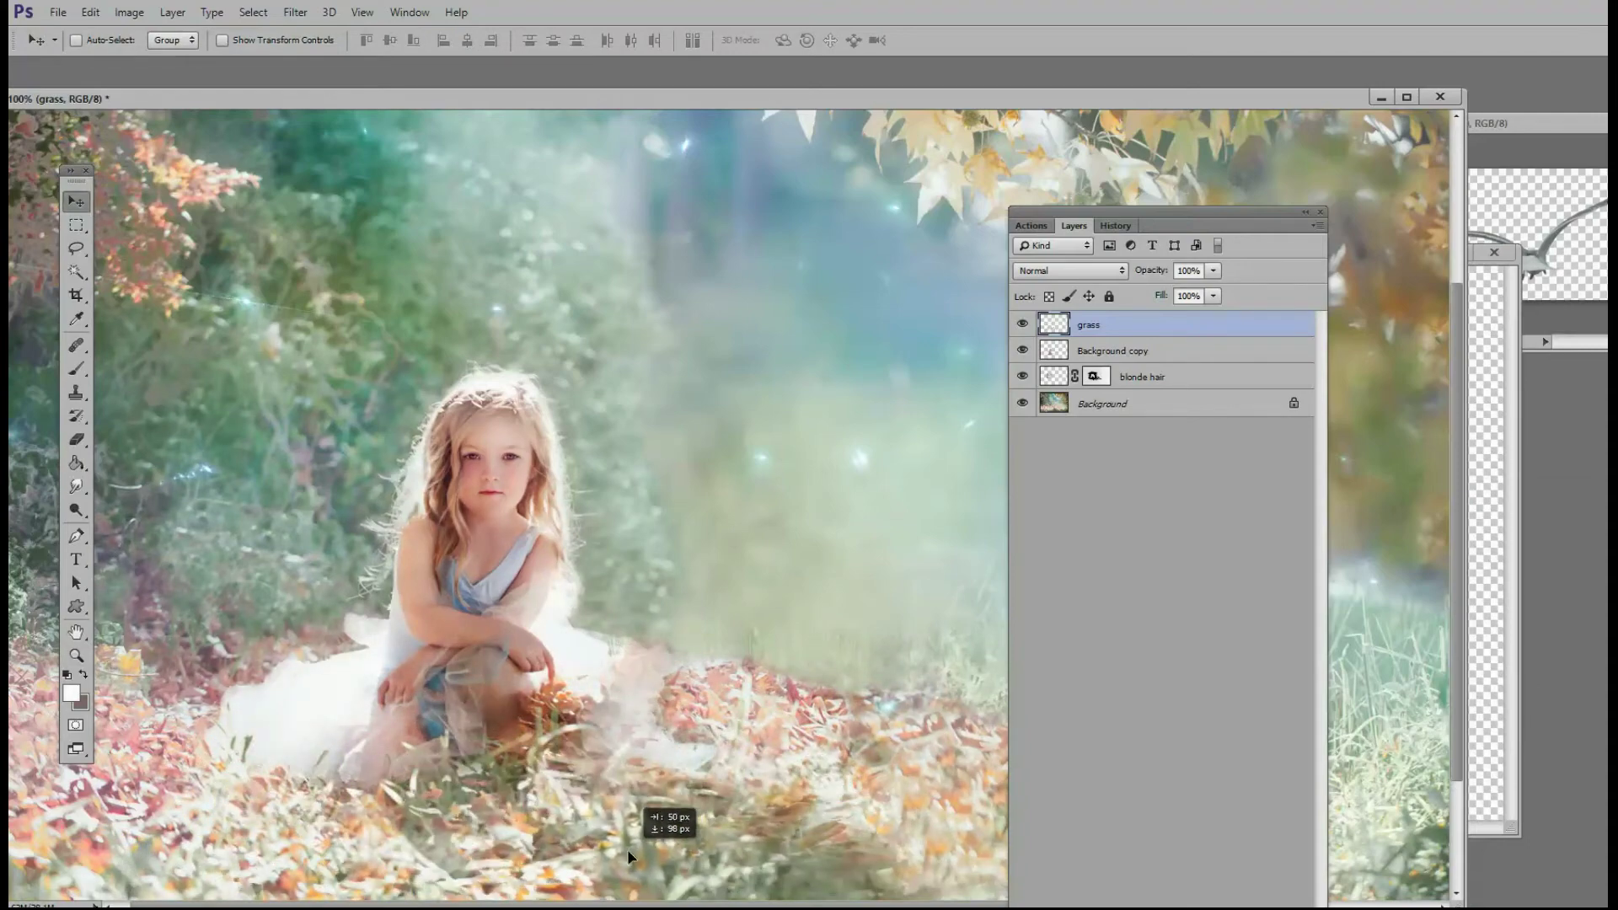
Delete the girl's Background copy layer and hide the blonde hair and grass layers.
click(76, 655)
alt+click(463, 649)
alt+click(464, 650)
alt+click(464, 649)
alt+click(464, 650)
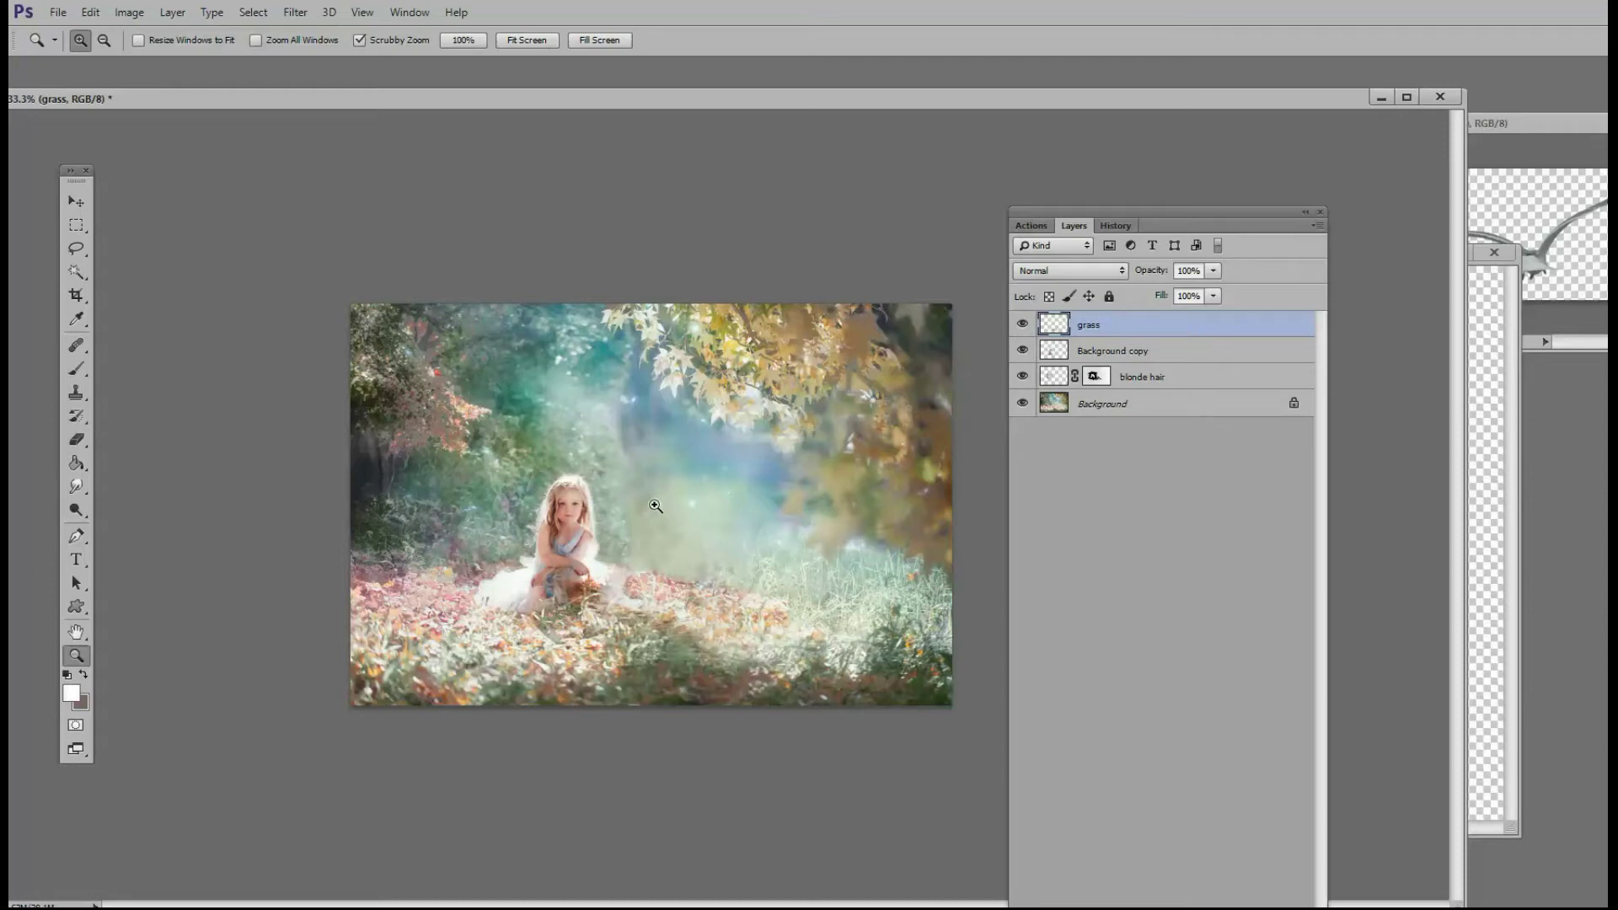
click(1101, 354)
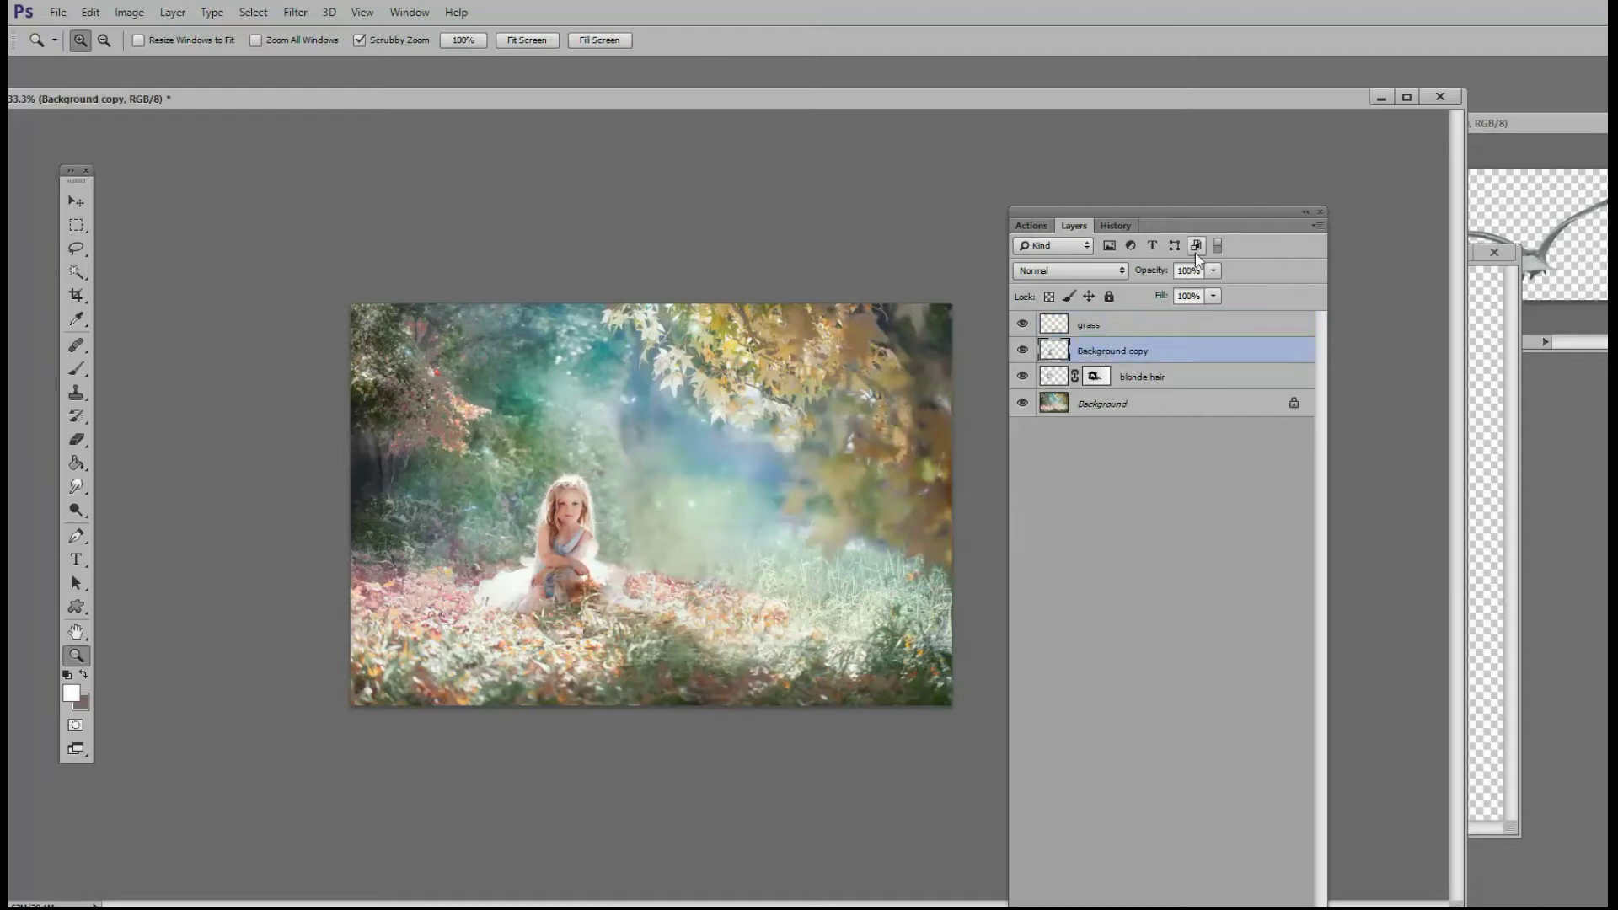
drag(1213, 228, 1185, 136)
drag(1087, 268, 1269, 904)
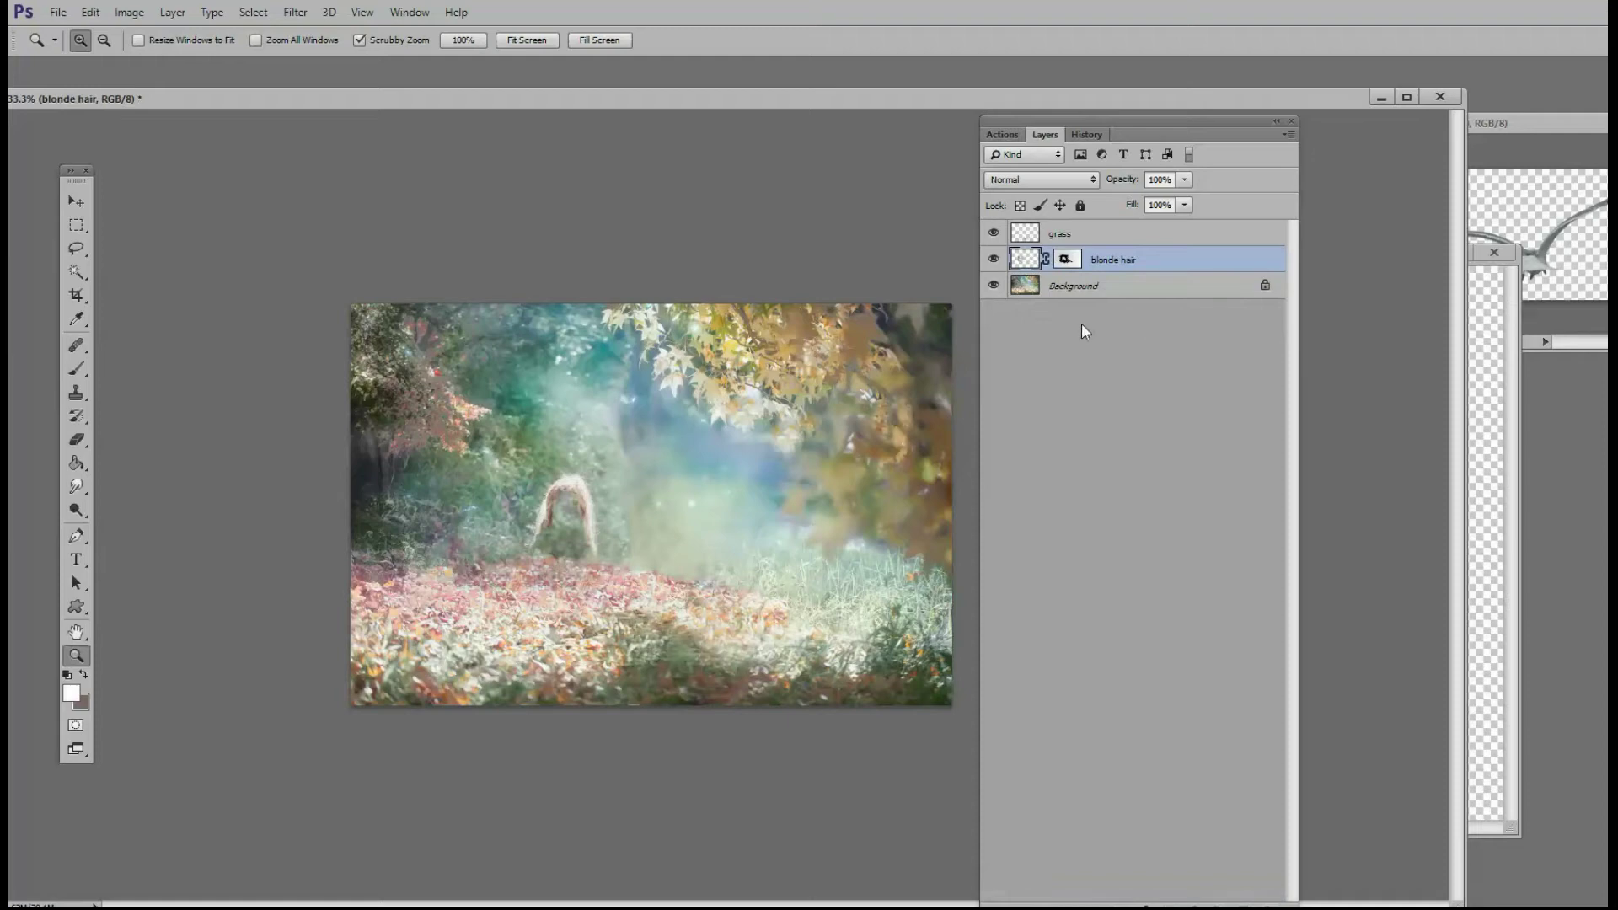
click(995, 262)
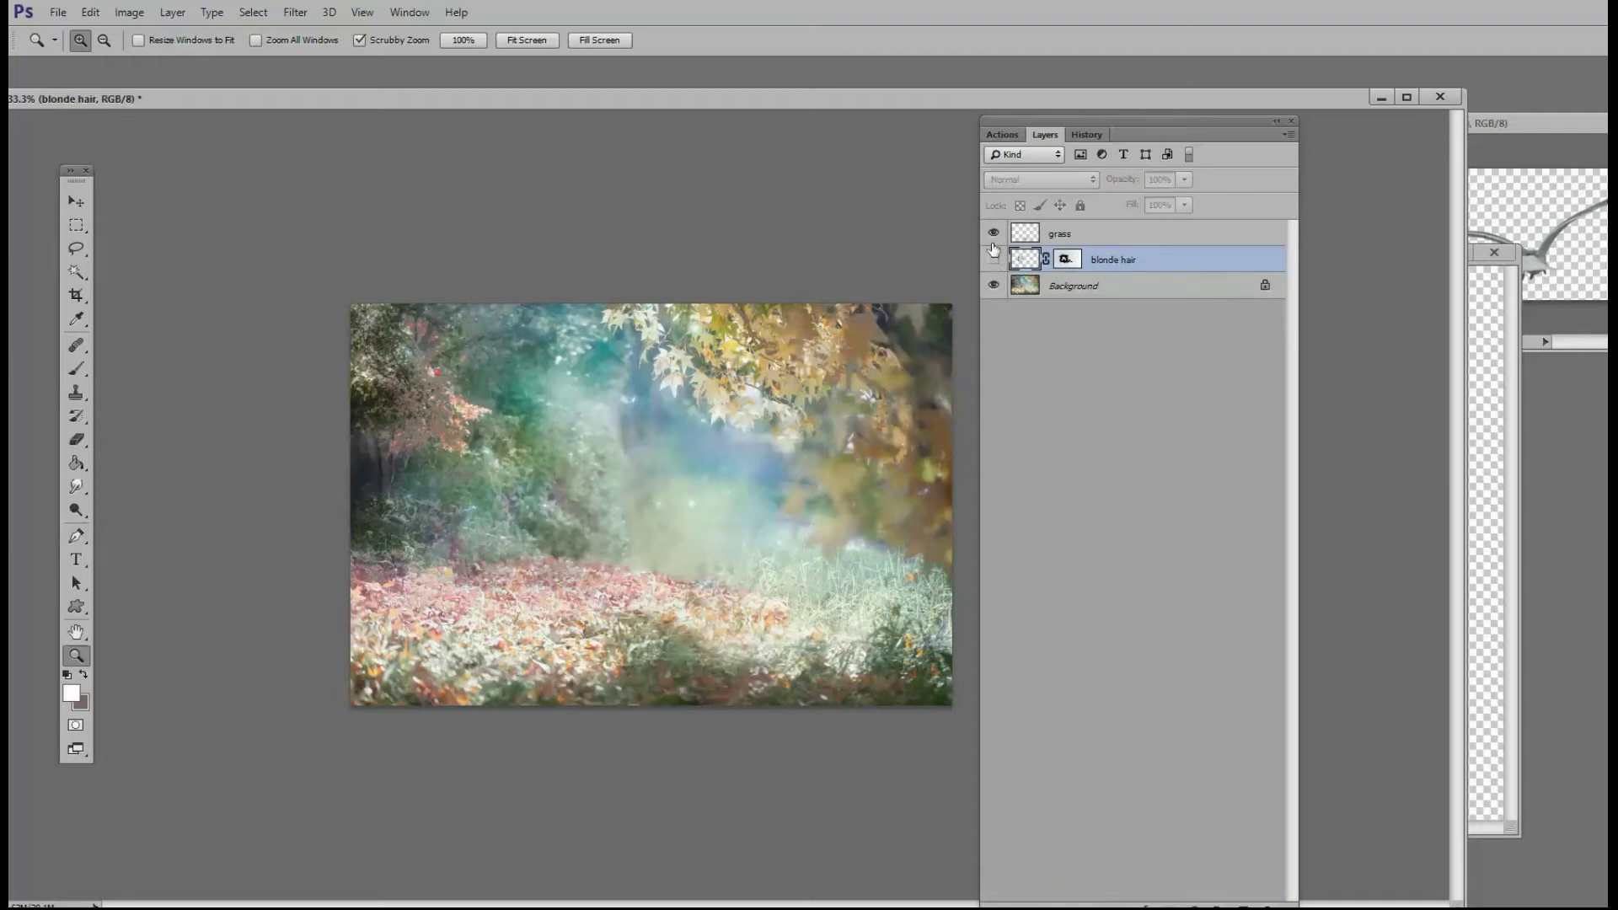
click(994, 233)
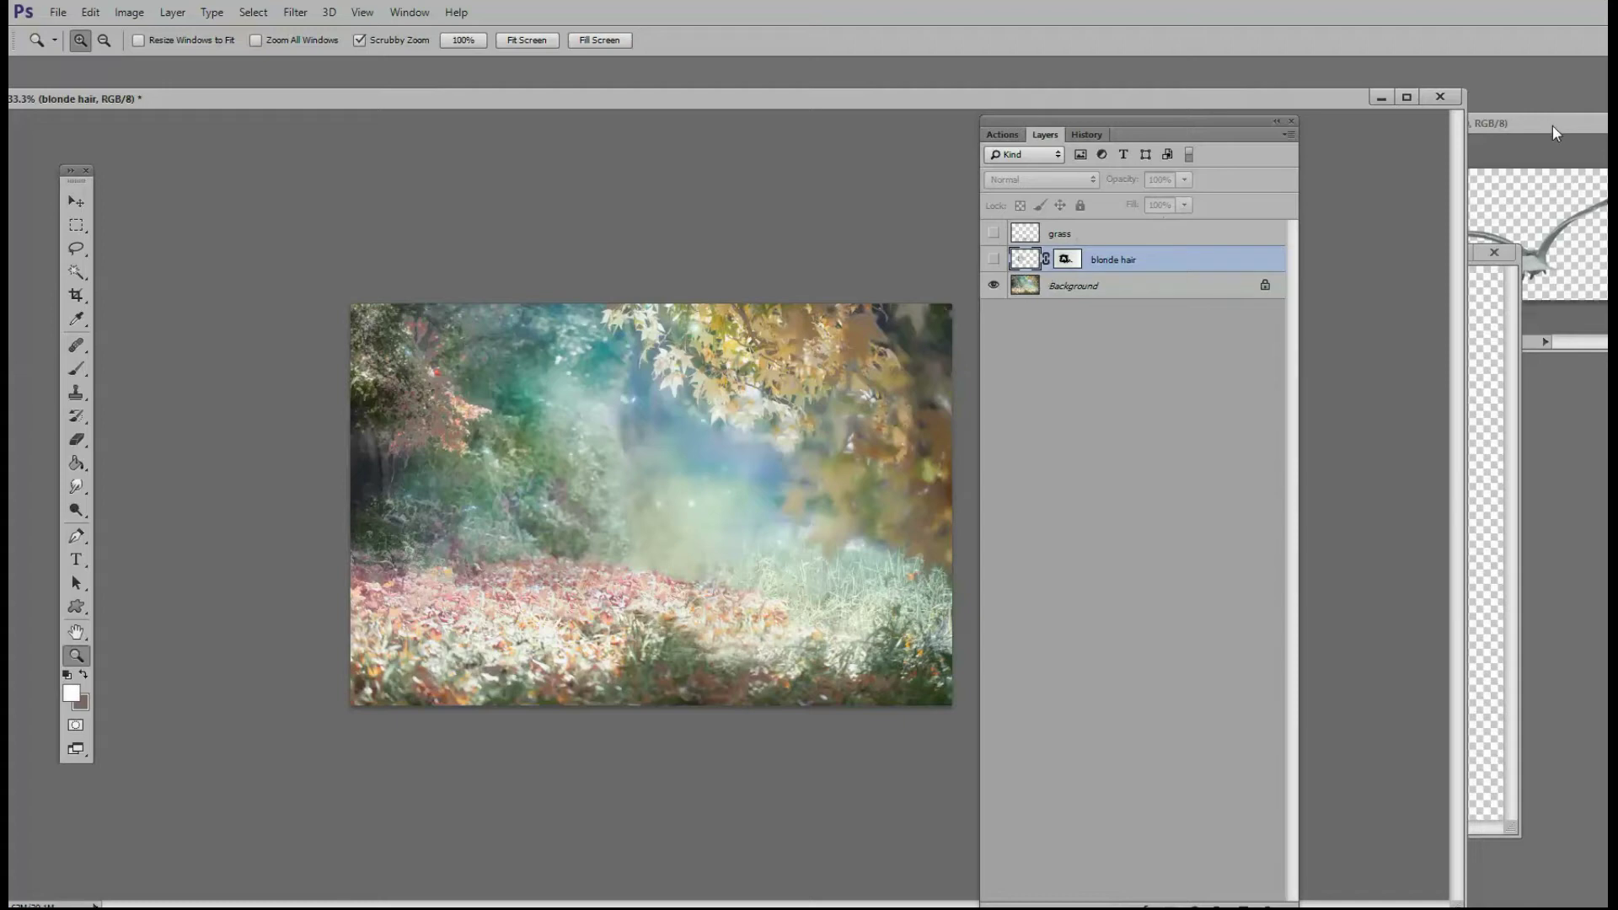
Copy the seagull from Seagull 3.png into the autumn backdrop document as a new layer between the blonde hair and grass layers.
drag(1553, 124, 653, 469)
click(609, 612)
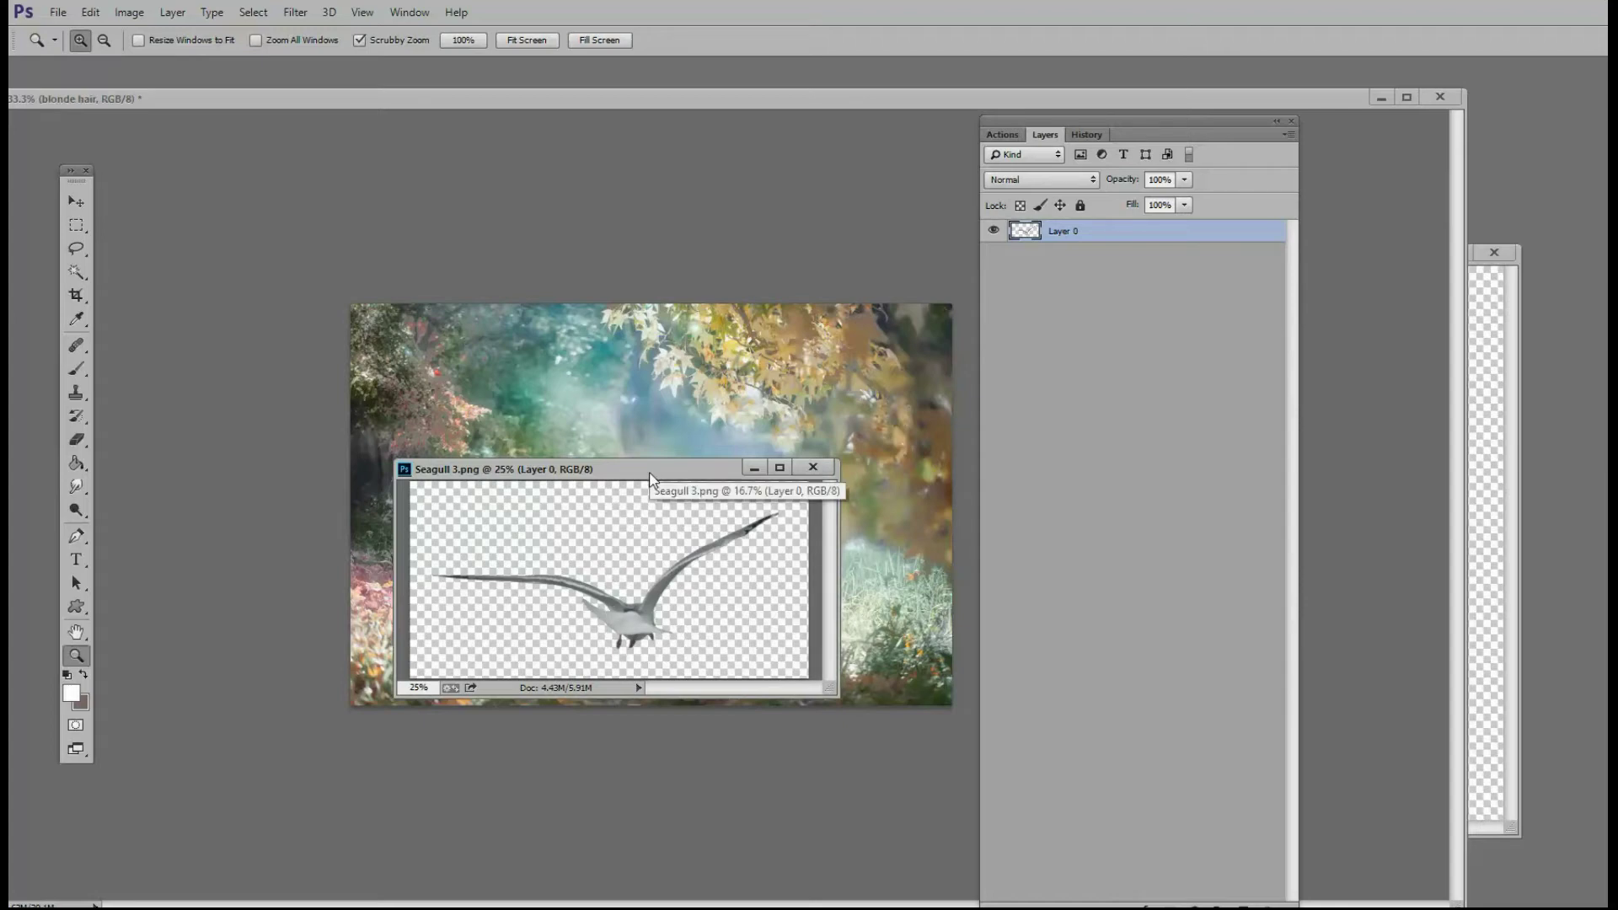
drag(650, 477, 1247, 353)
drag(1143, 236, 684, 497)
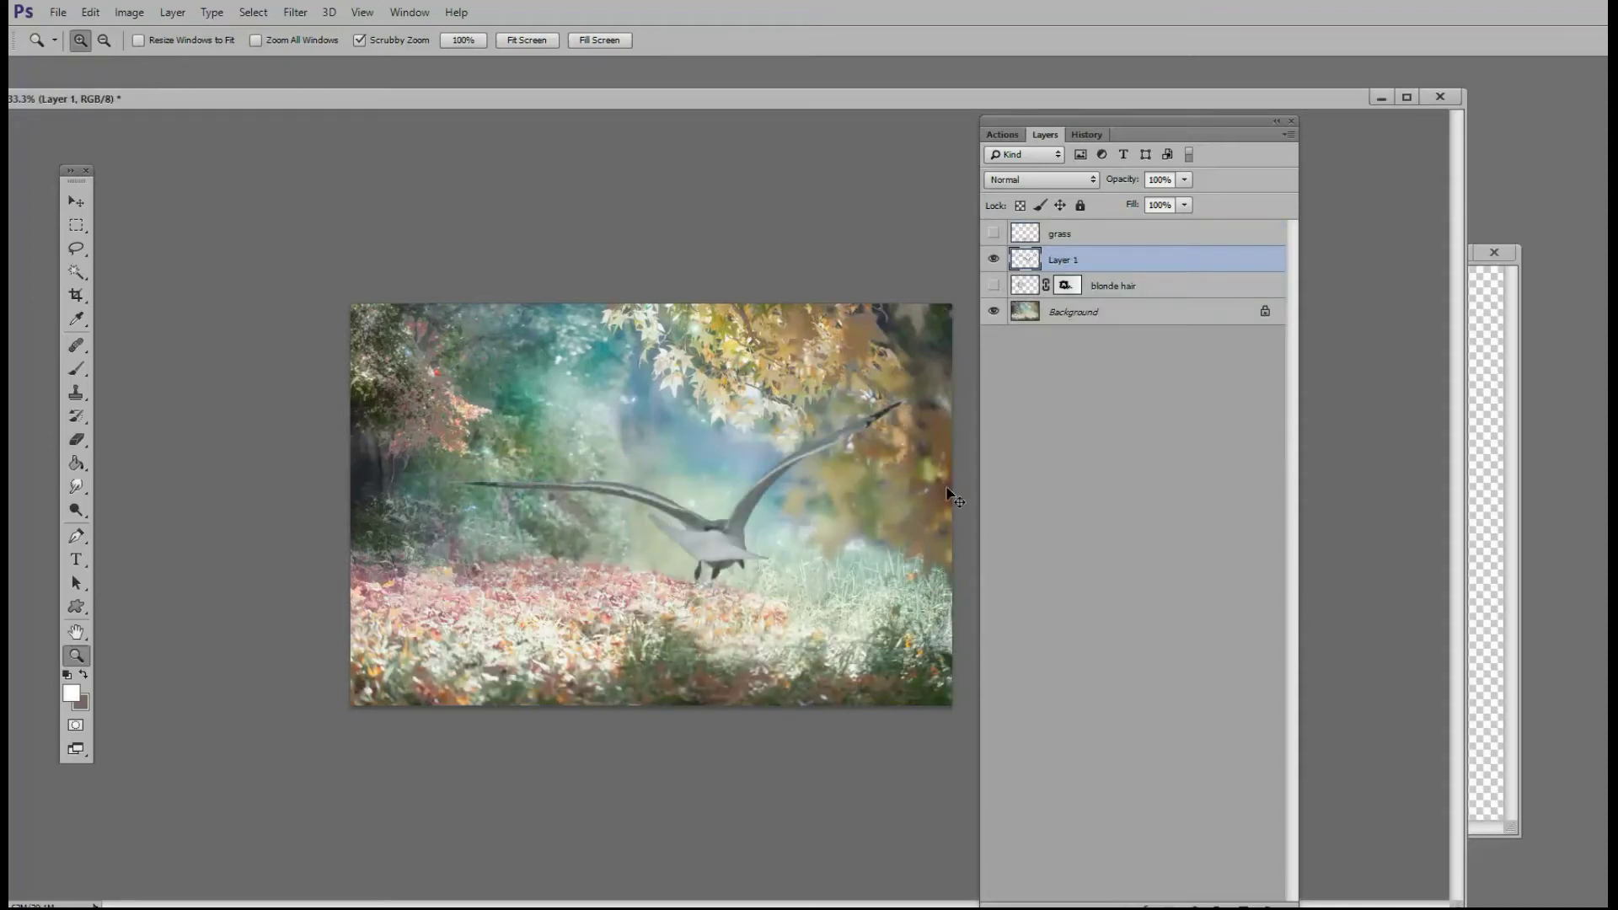
Scale the seagull down with Free Transform and move it up into the misty opening above the flower field.
key(ctrl+t)
drag(945, 358, 807, 434)
key(Return)
key(z)
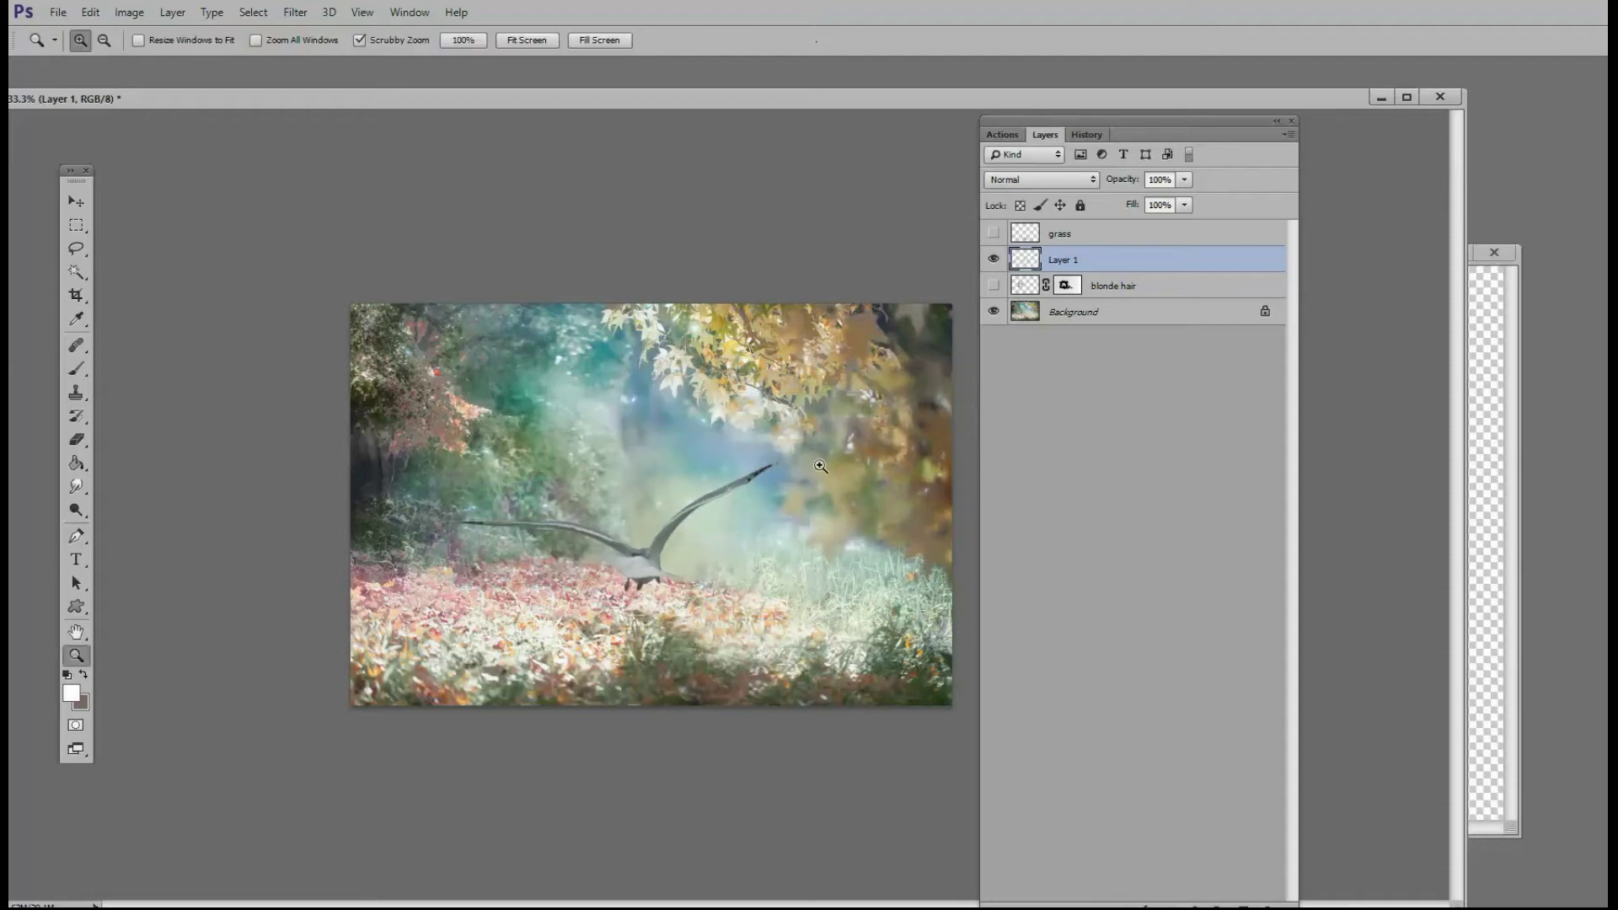
click(74, 202)
drag(676, 589, 683, 528)
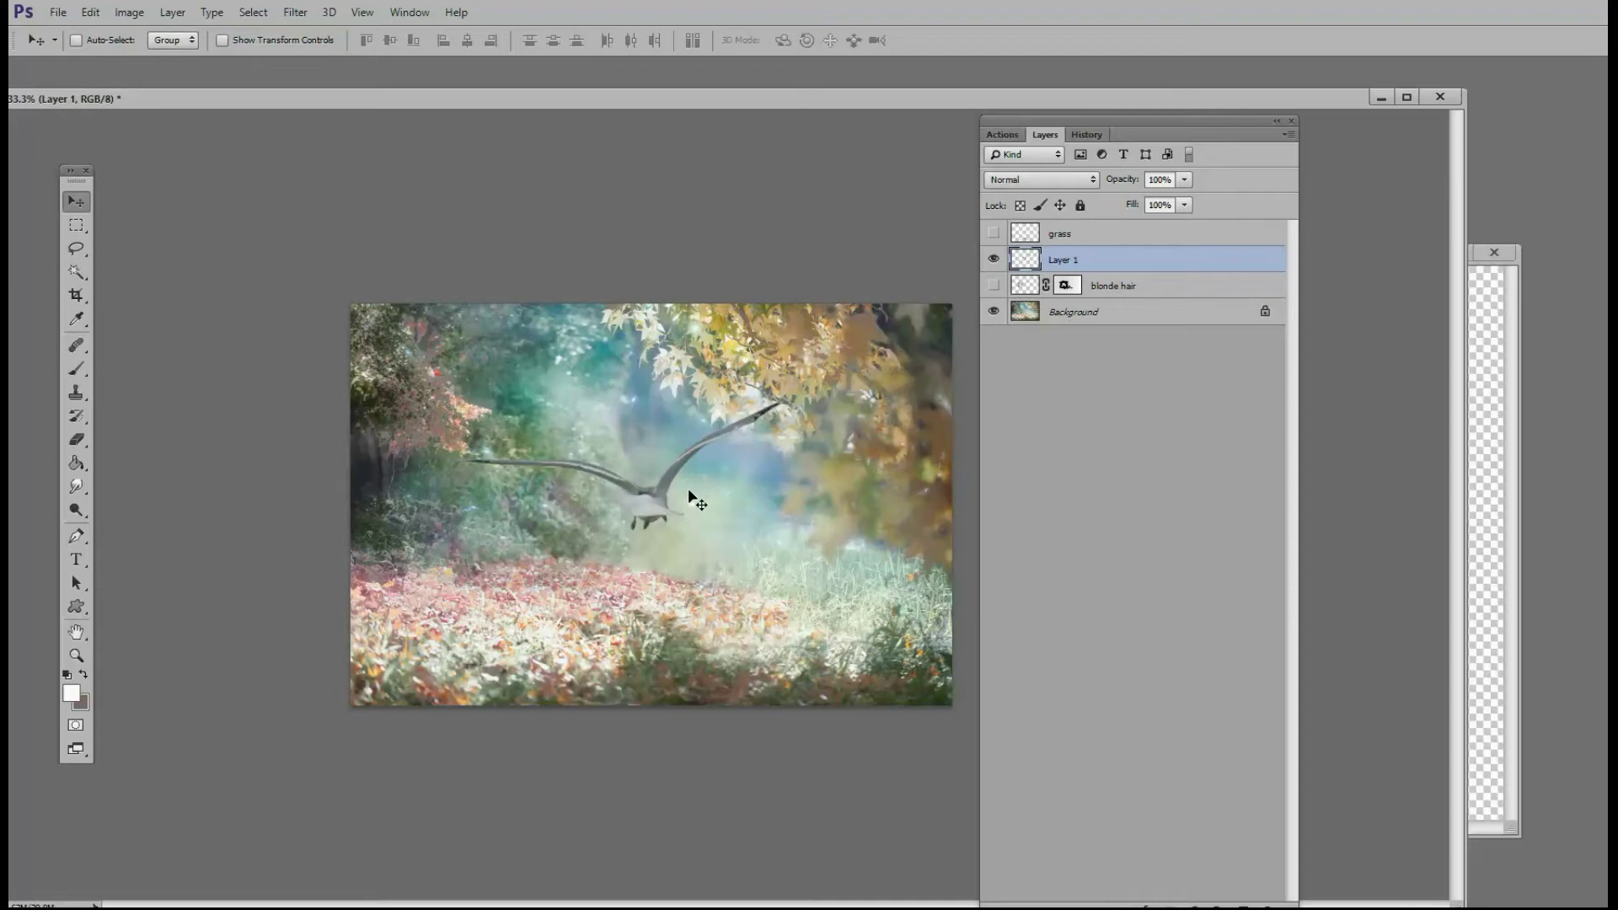
Add a new empty layer directly above the Background and set its blend mode to Overlay.
click(1131, 320)
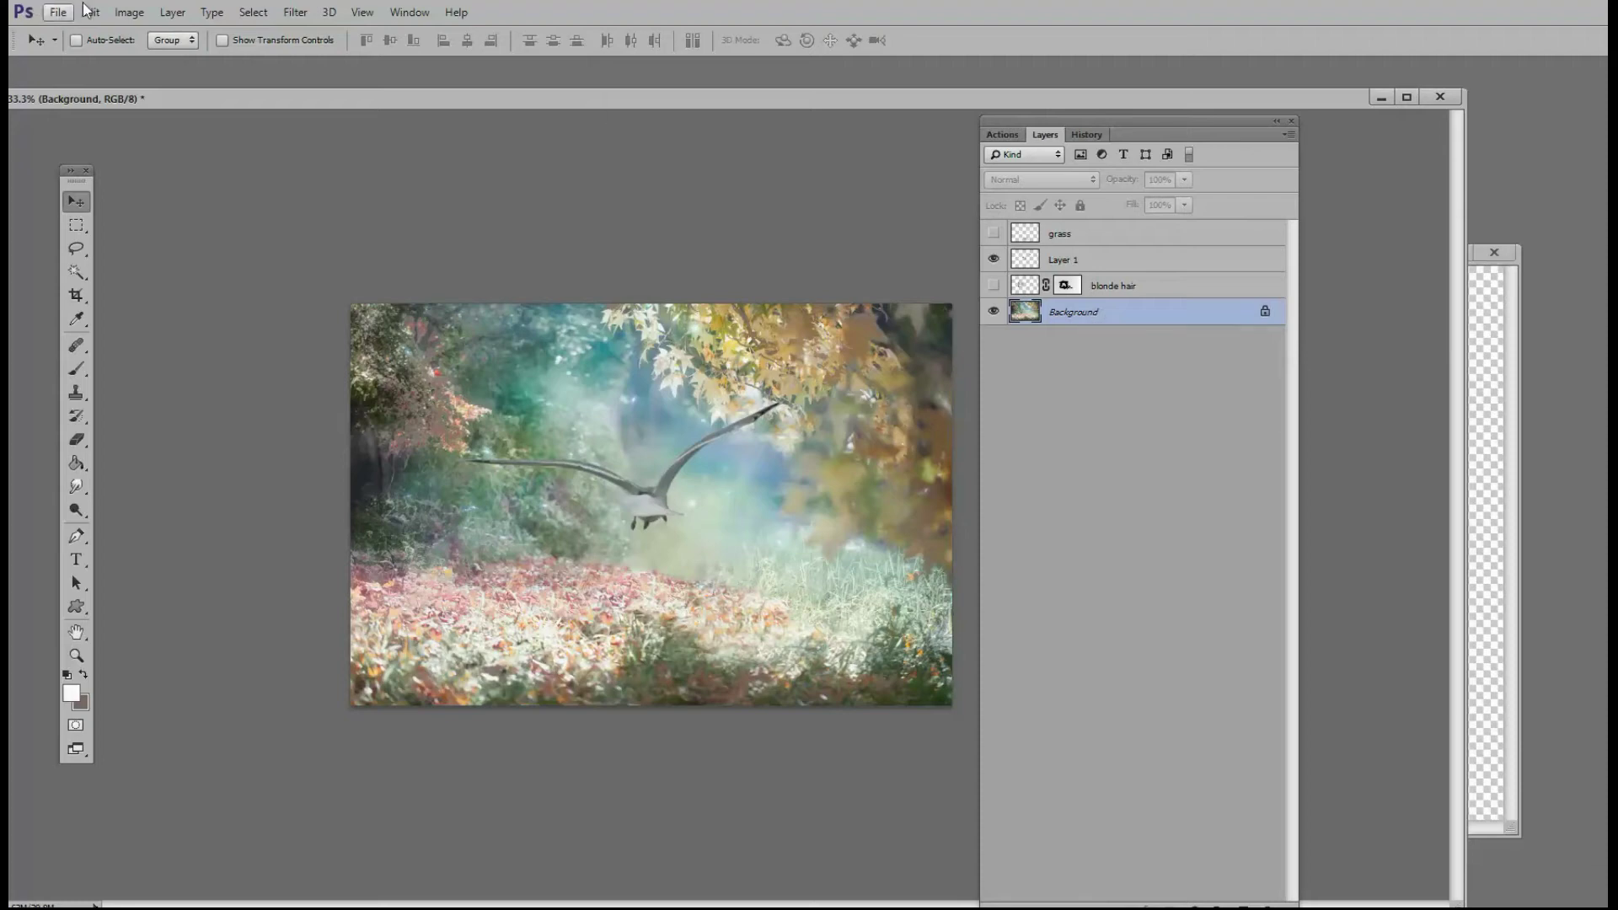
click(173, 12)
mouse_move(181, 34)
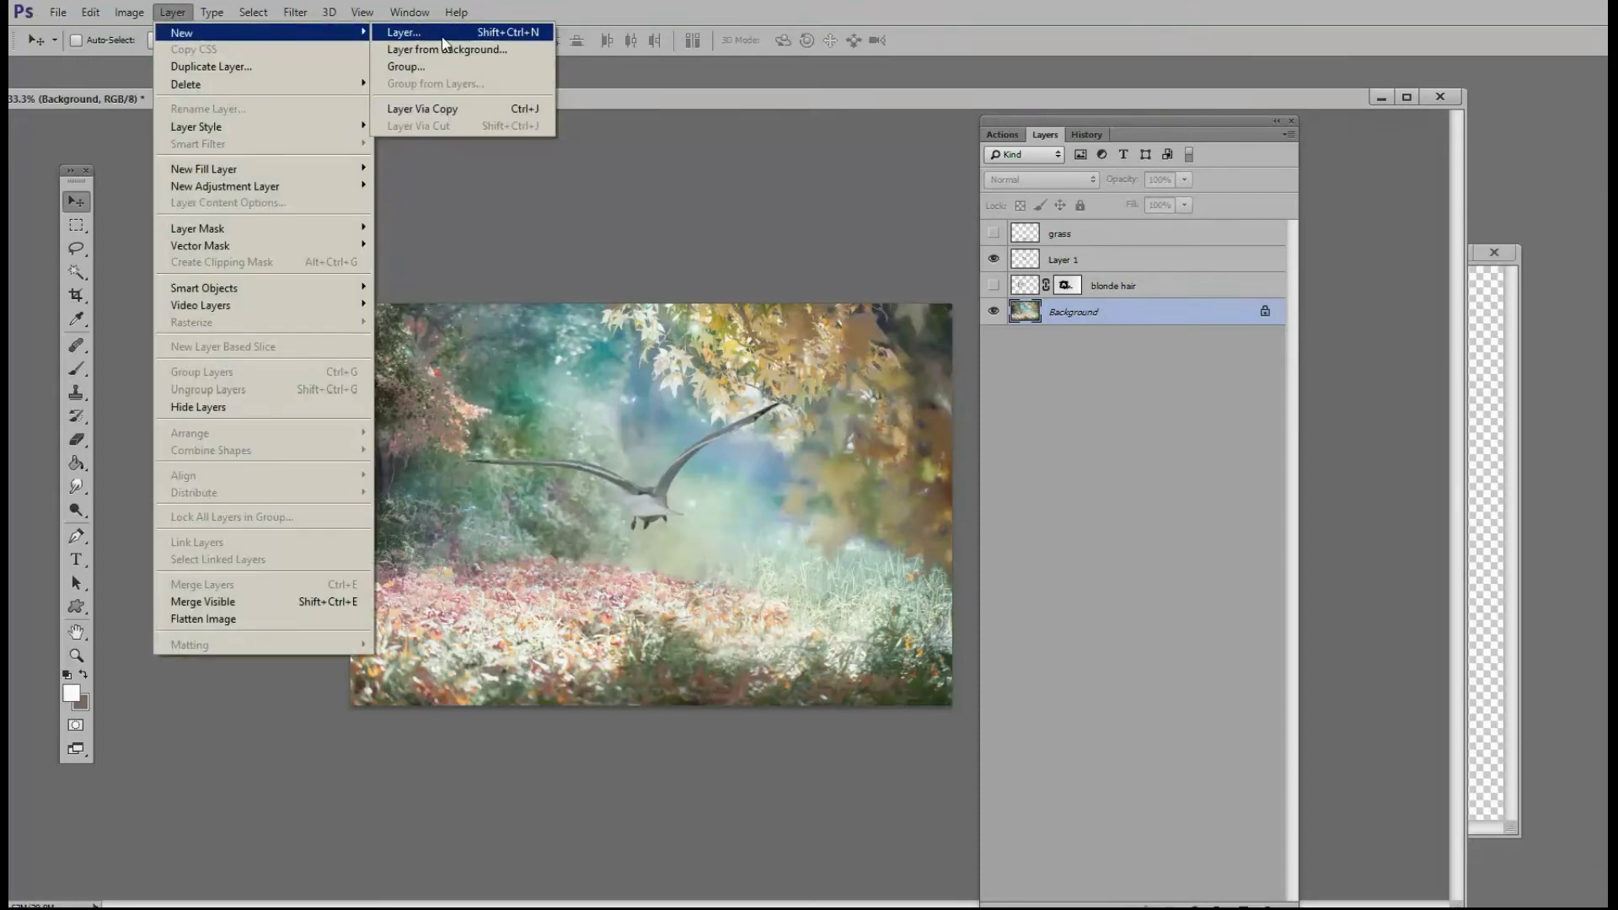
click(445, 32)
click(1115, 501)
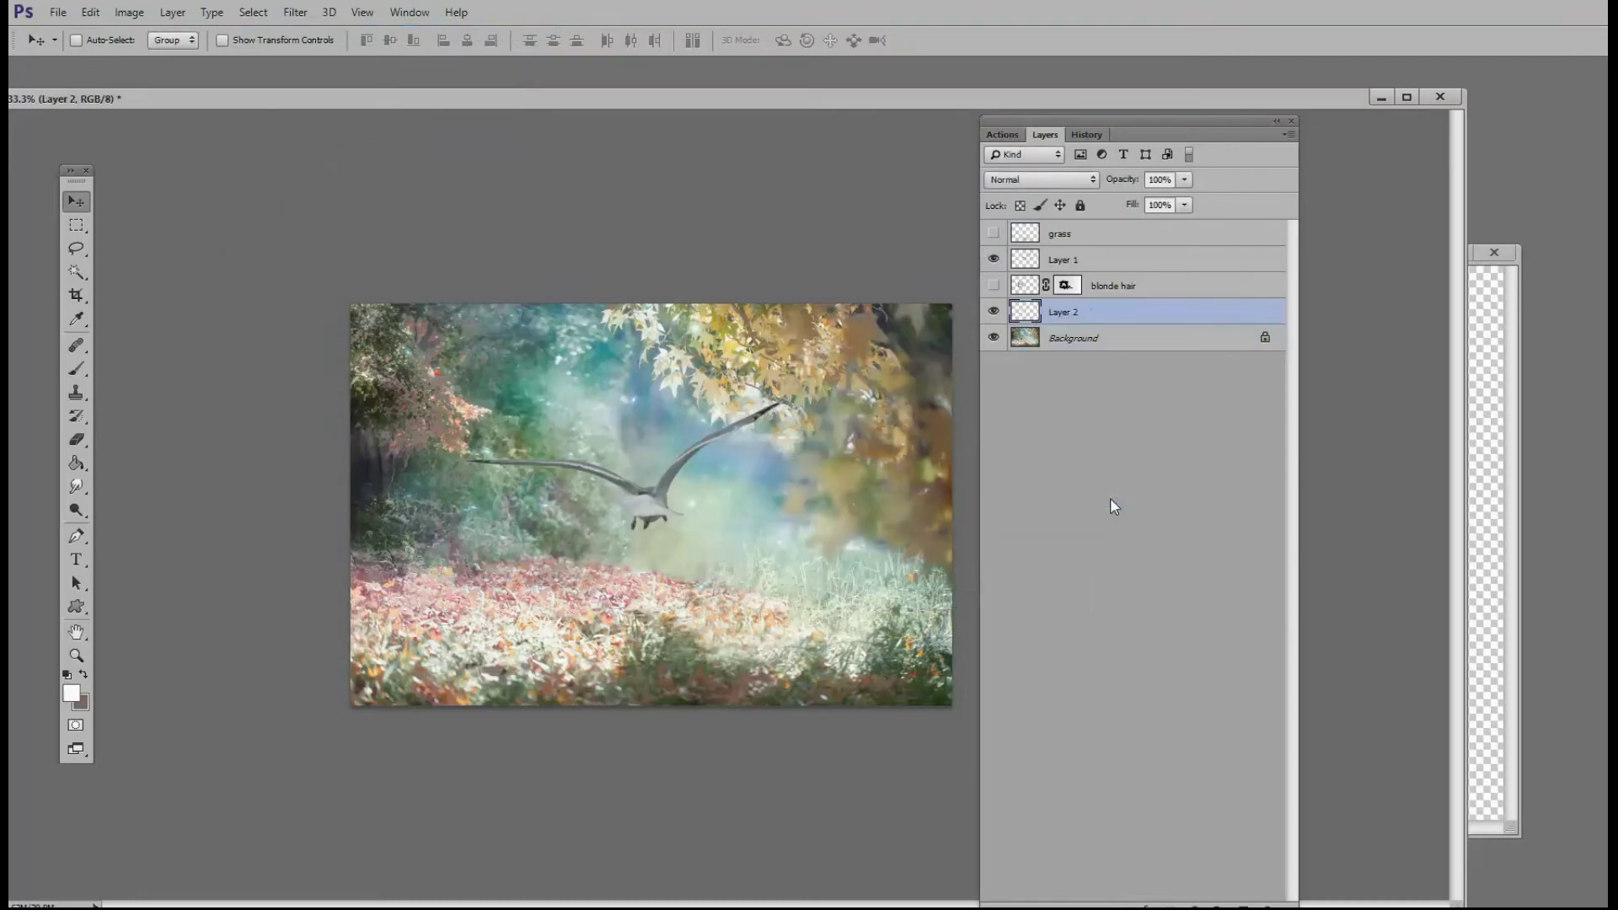
click(1094, 180)
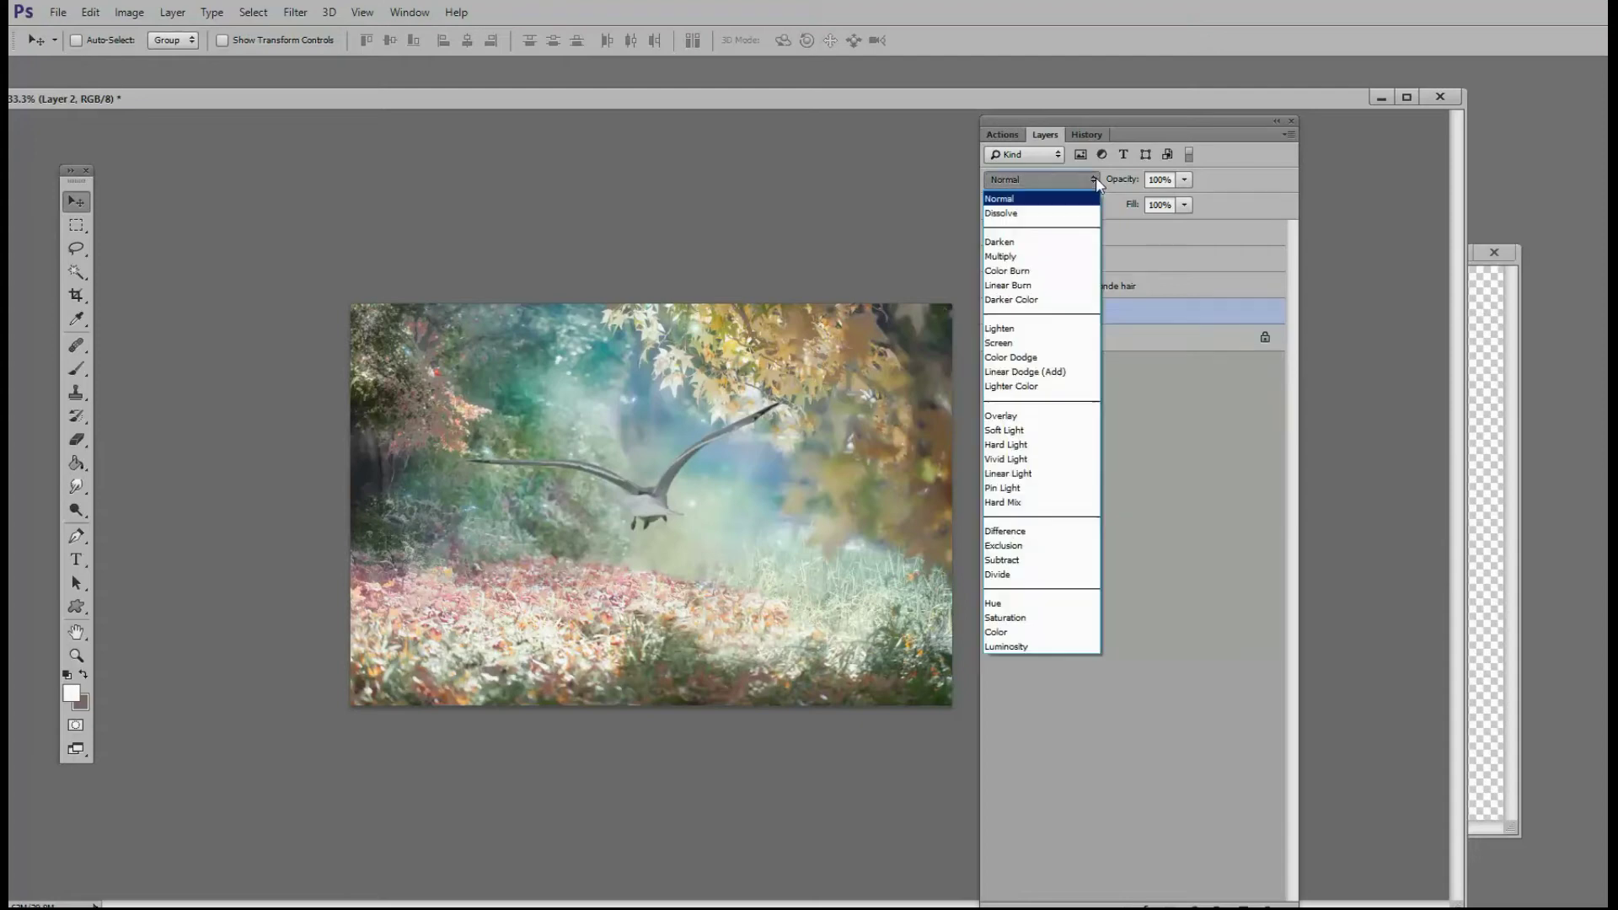
click(1061, 417)
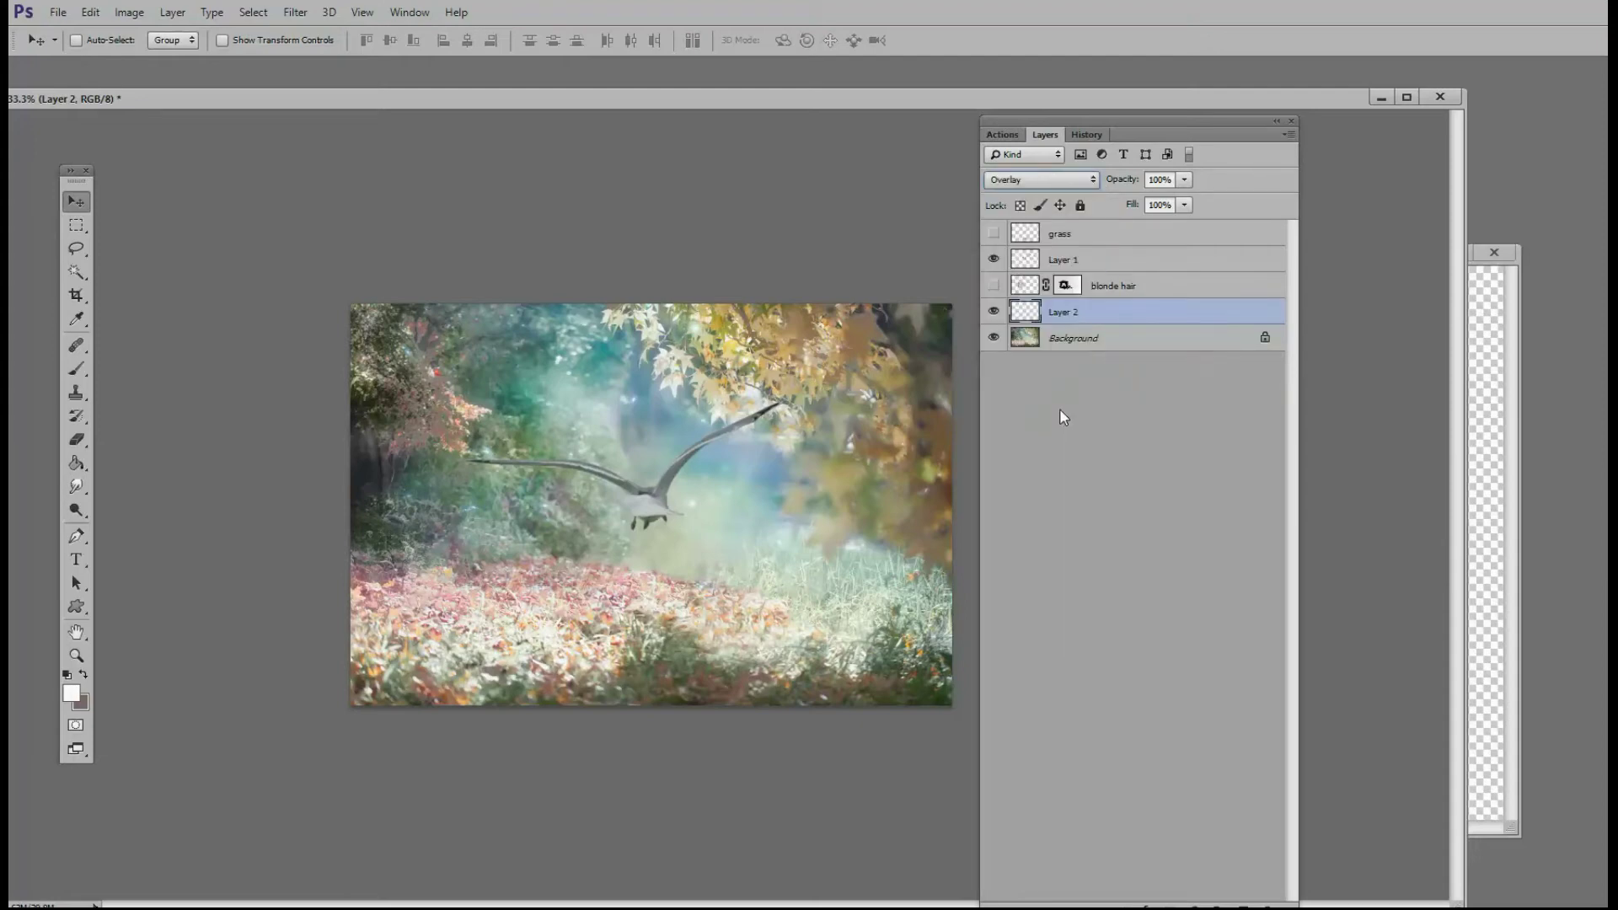
Paint a soft white glow behind the seagull's body and wings on the Overlay layer with a 300-pixel brush at 44% opacity.
click(78, 370)
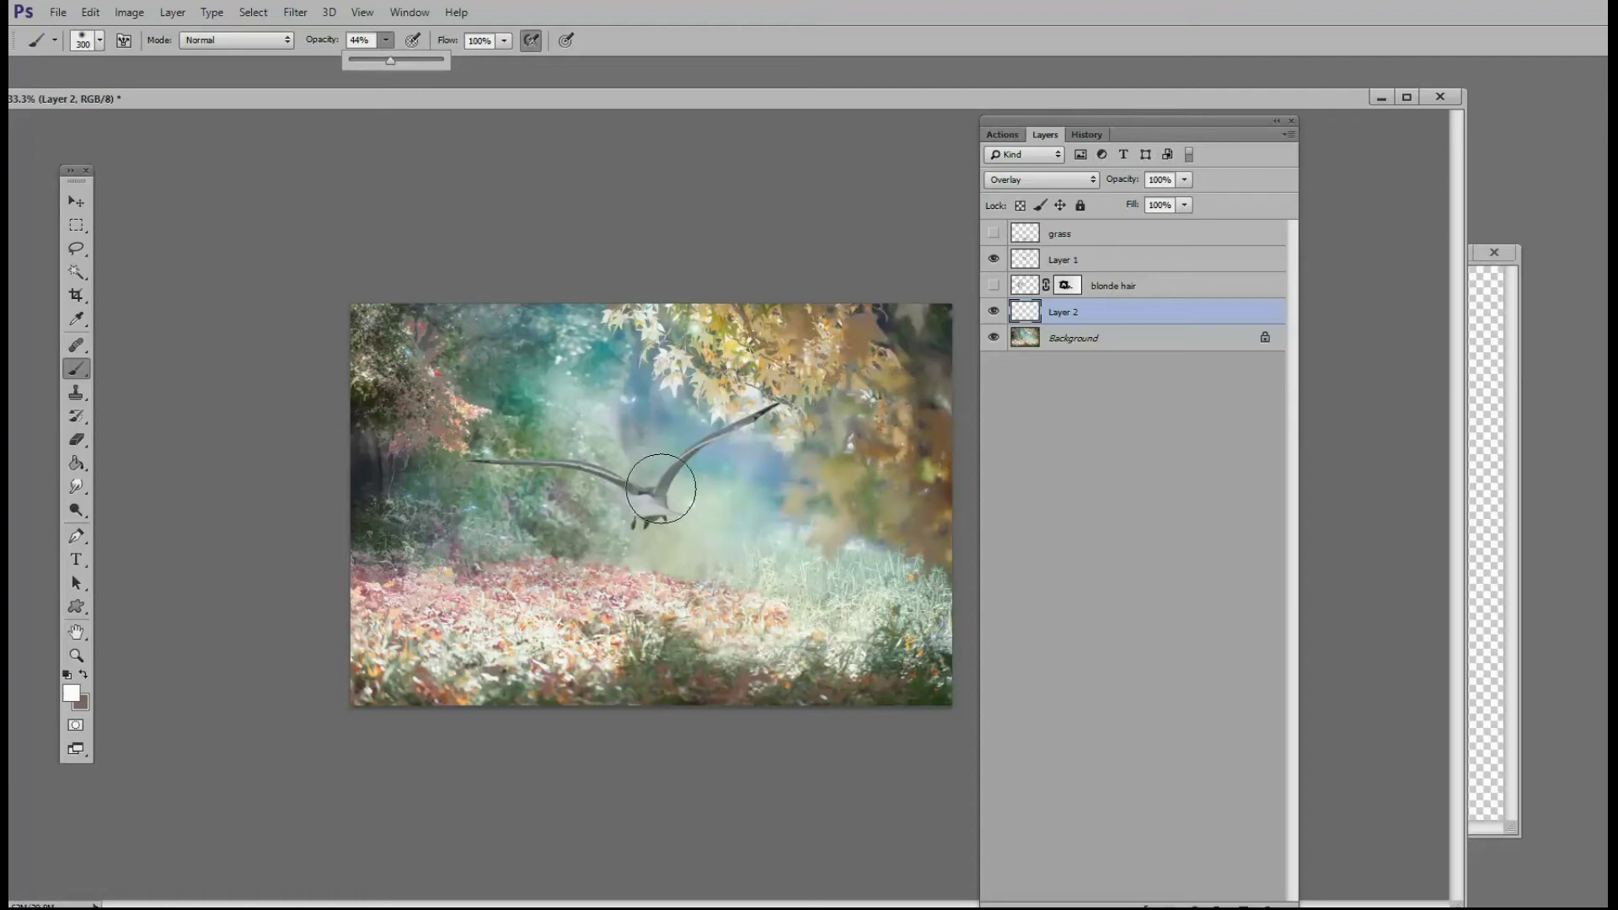
mouse_move(661, 488)
mouse_down()
mouse_move(783, 417)
mouse_move(658, 506)
mouse_move(631, 509)
mouse_move(578, 469)
mouse_move(493, 464)
mouse_up()
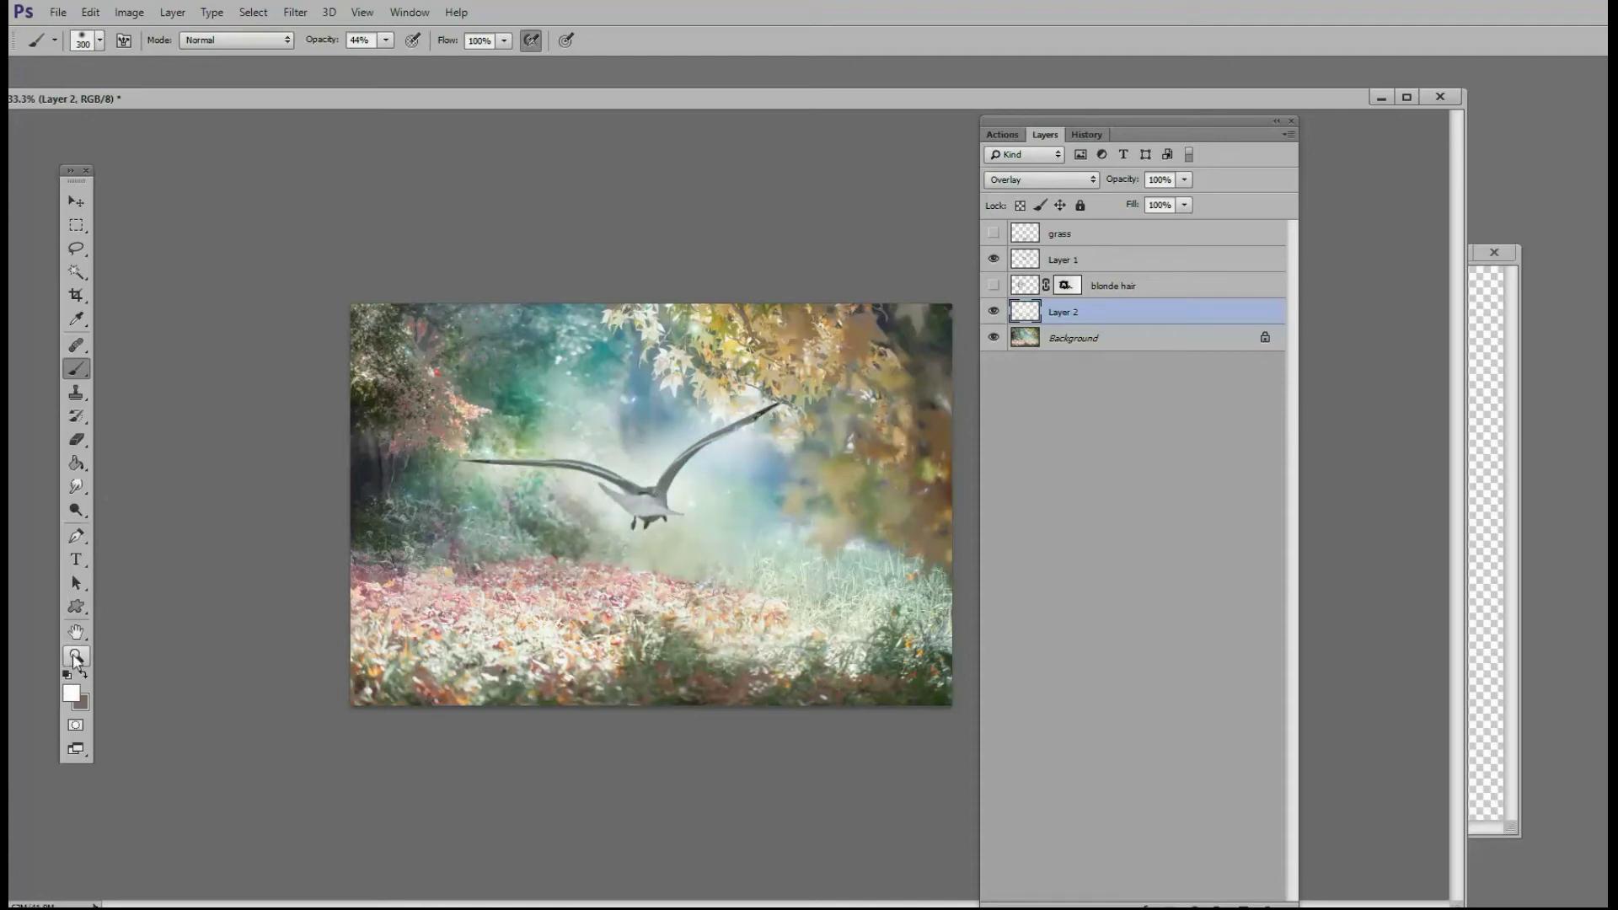
click(76, 655)
click(684, 548)
click(684, 548)
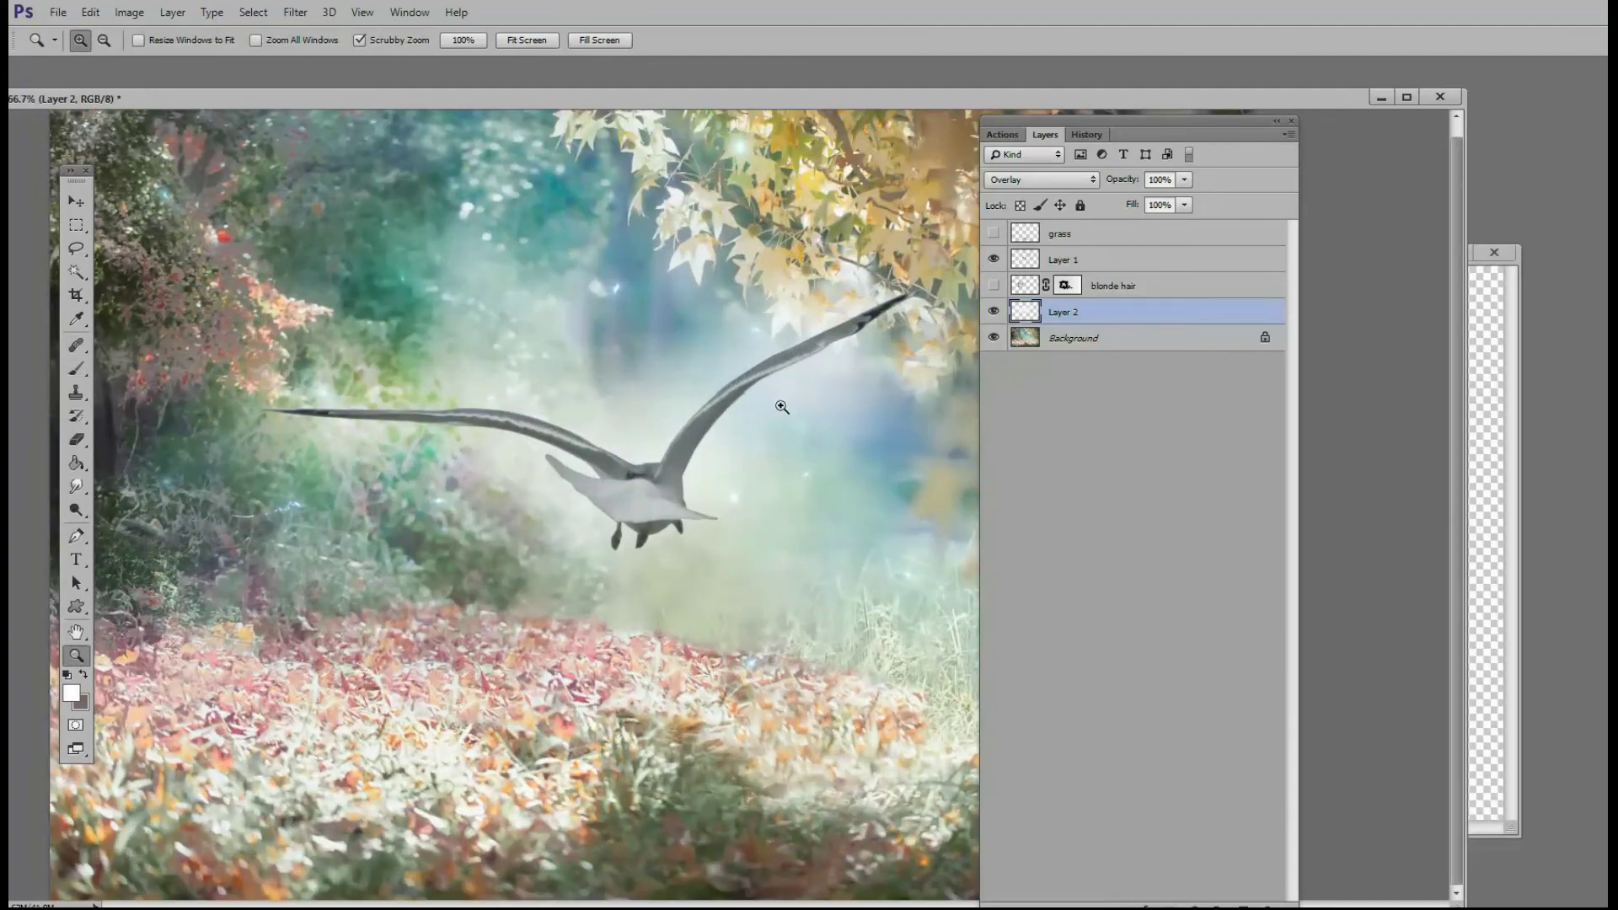
alt+click(675, 462)
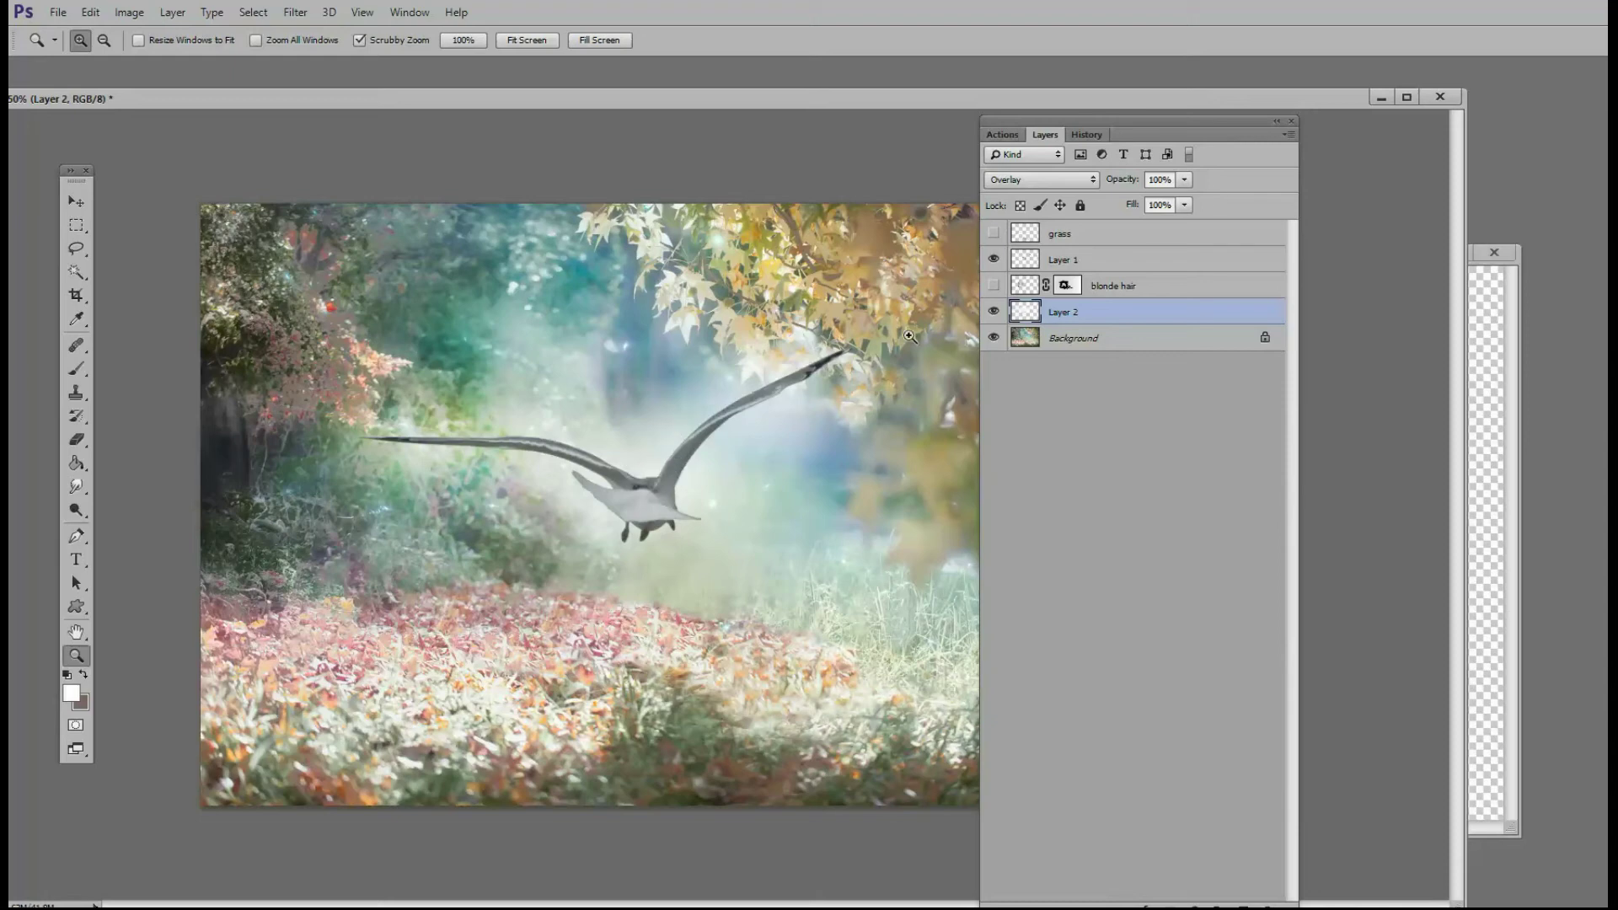
Try the Soft Light blend mode on the white glow layer and compare the look with that layer off and on.
click(1088, 180)
click(1014, 430)
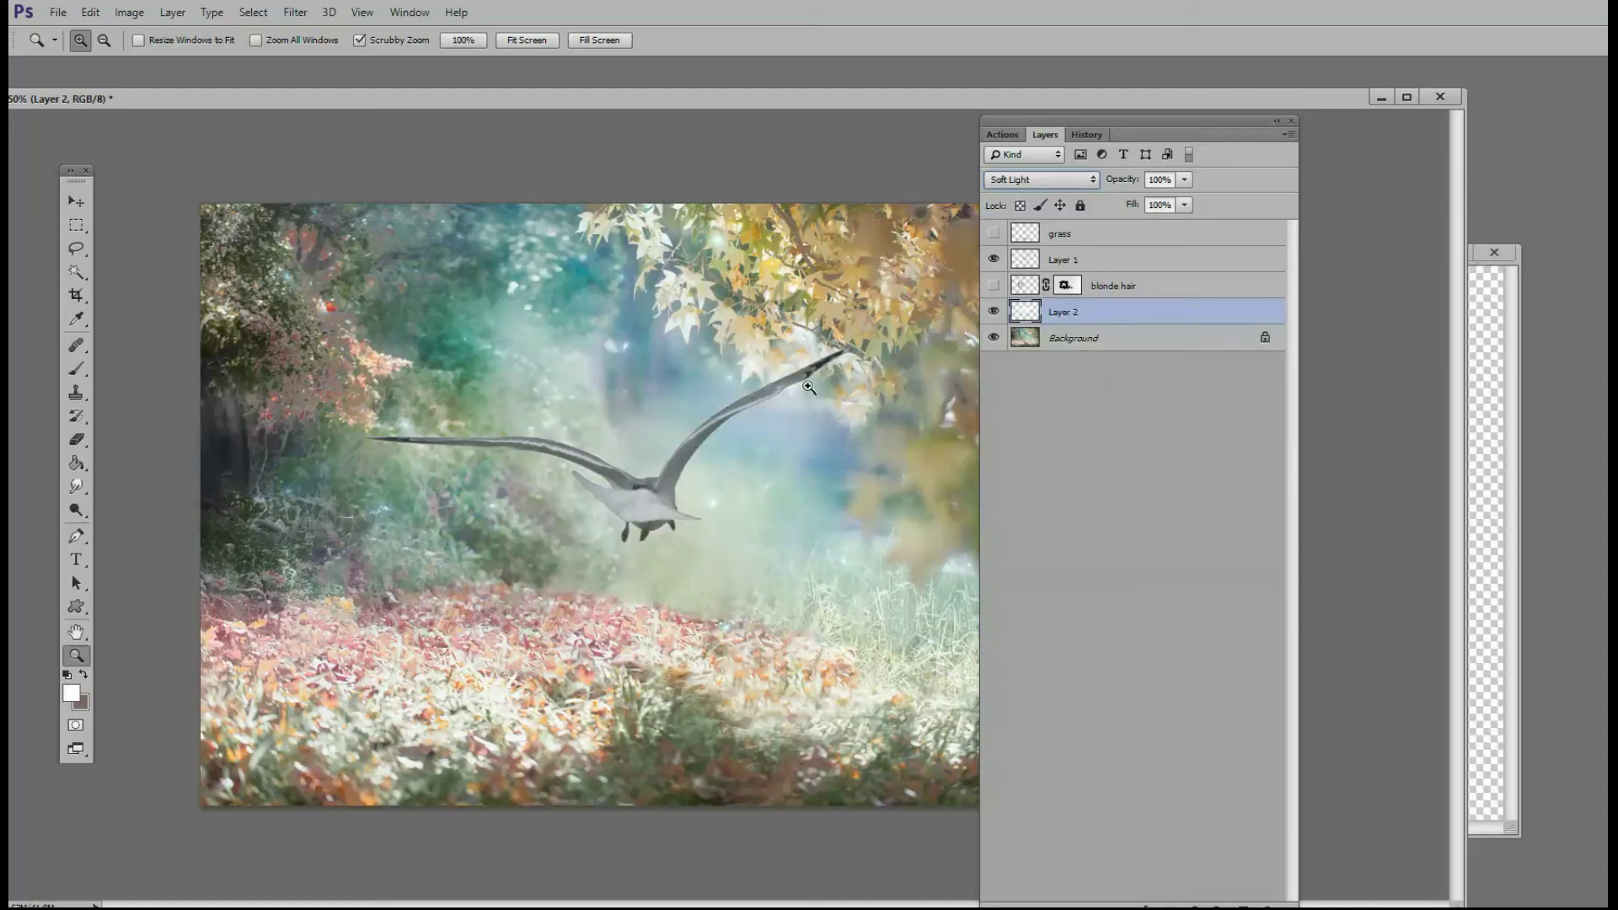
click(993, 312)
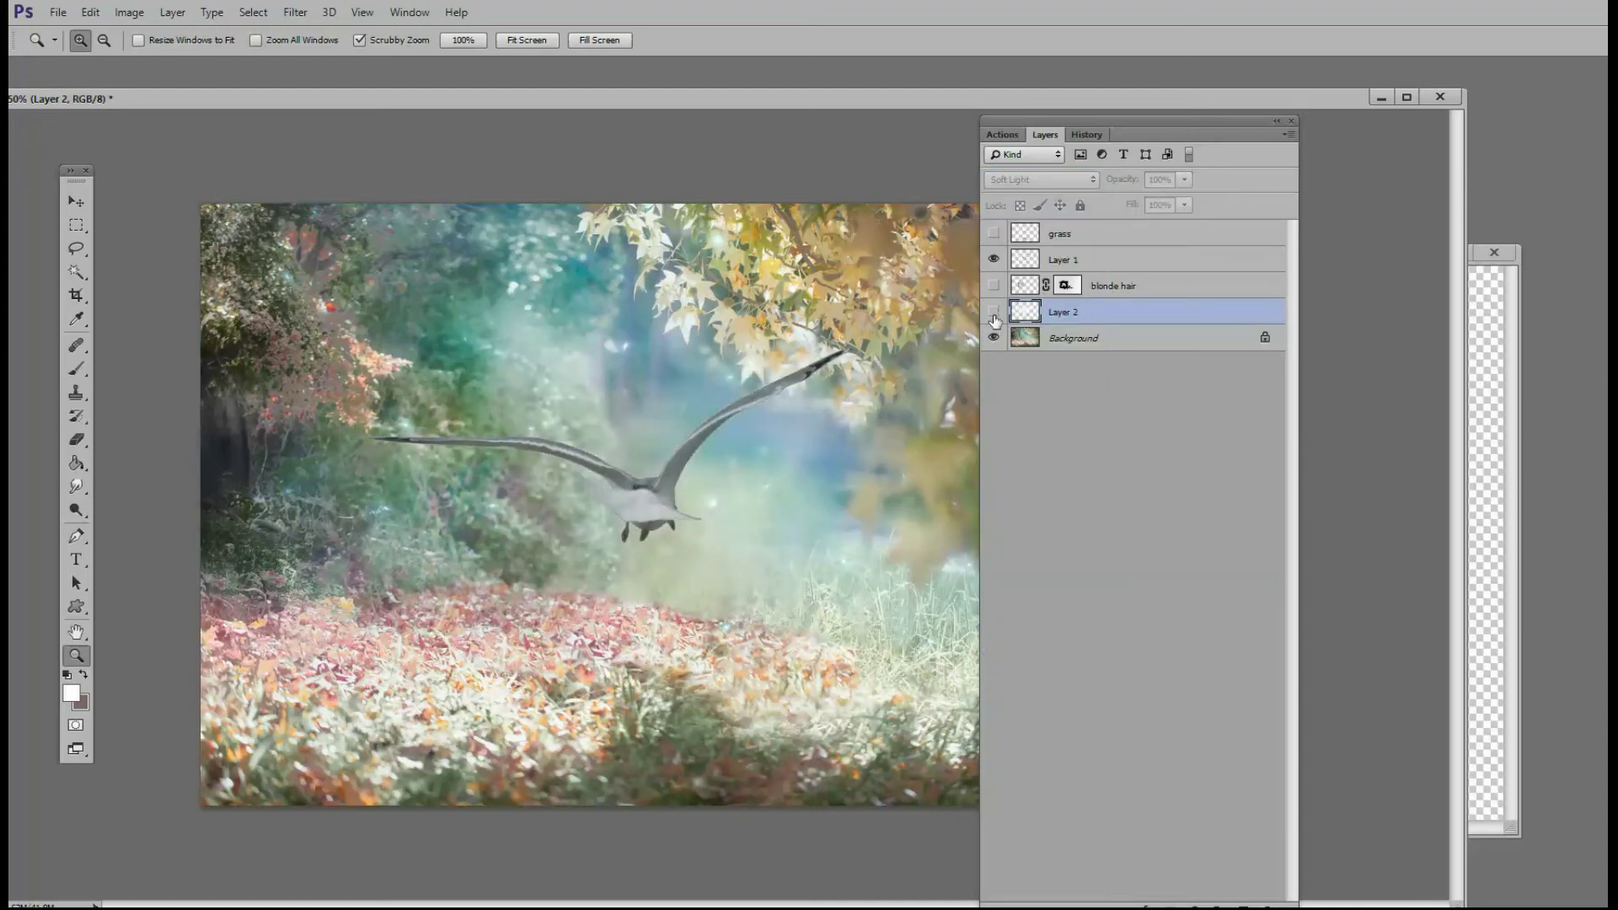
click(993, 311)
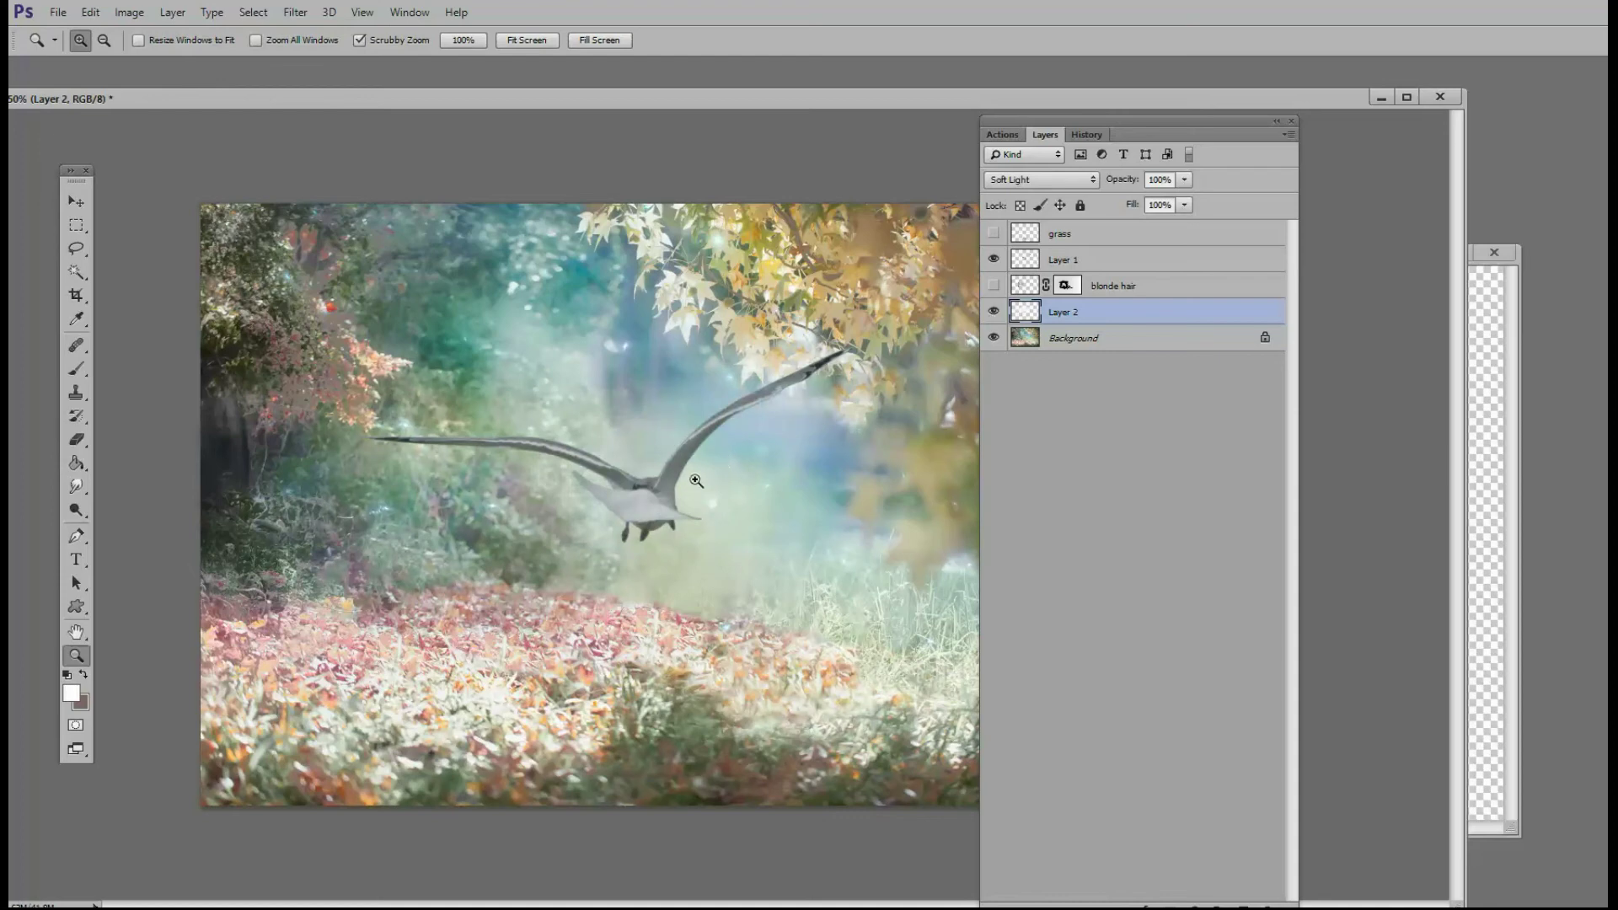
Set the white glow layer's blend mode to Hard Light and leave its layer opacity at 100%.
click(1096, 180)
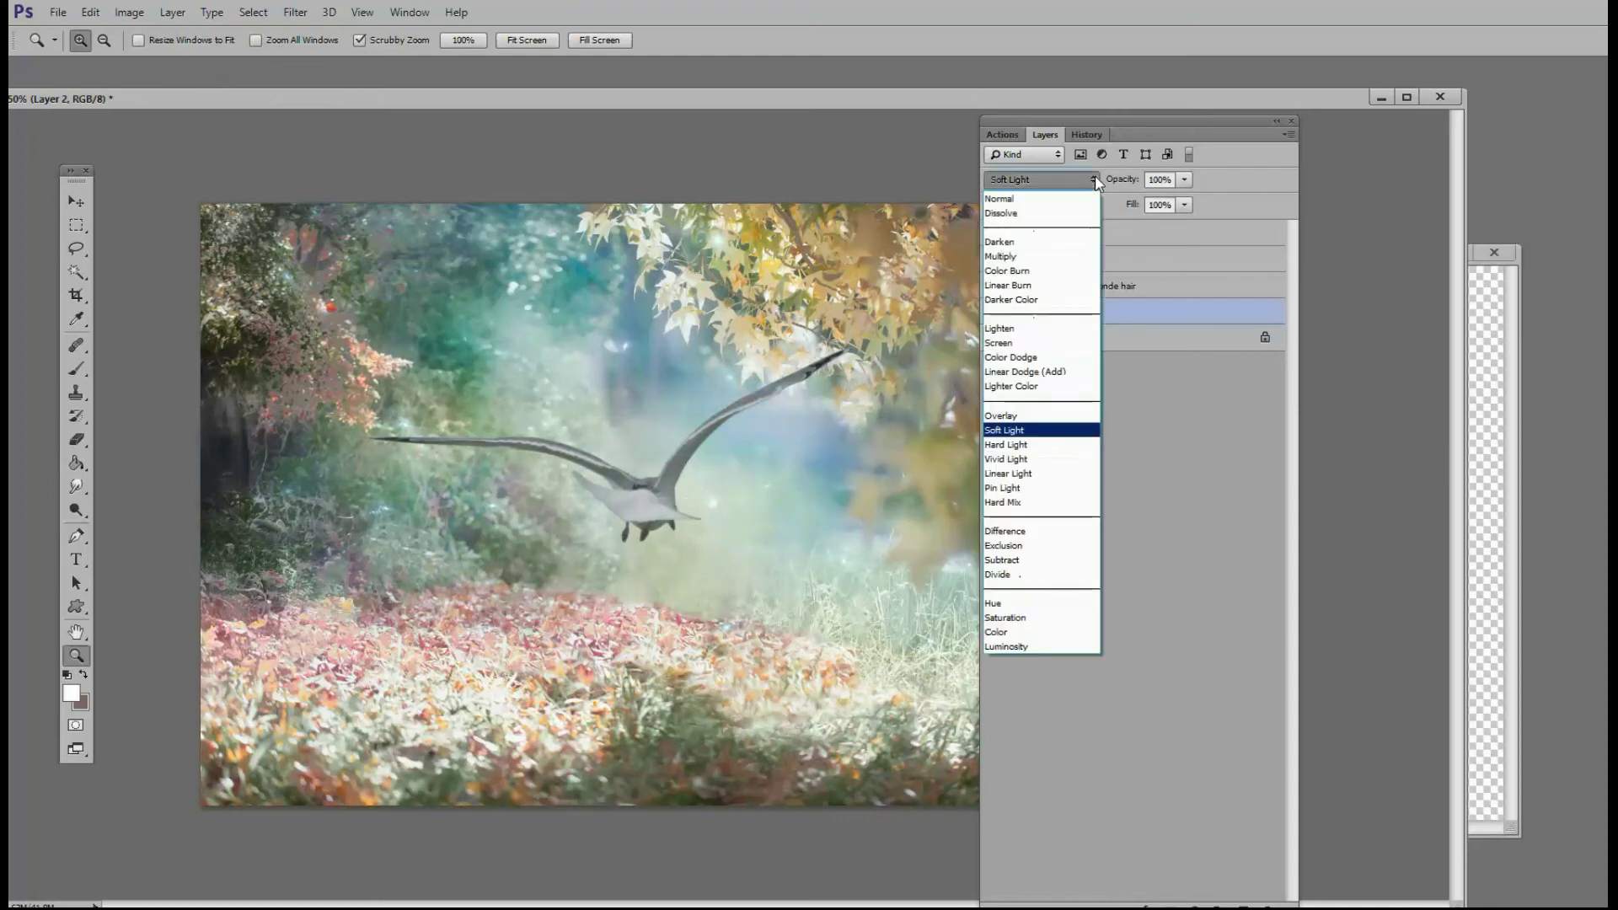
click(1045, 447)
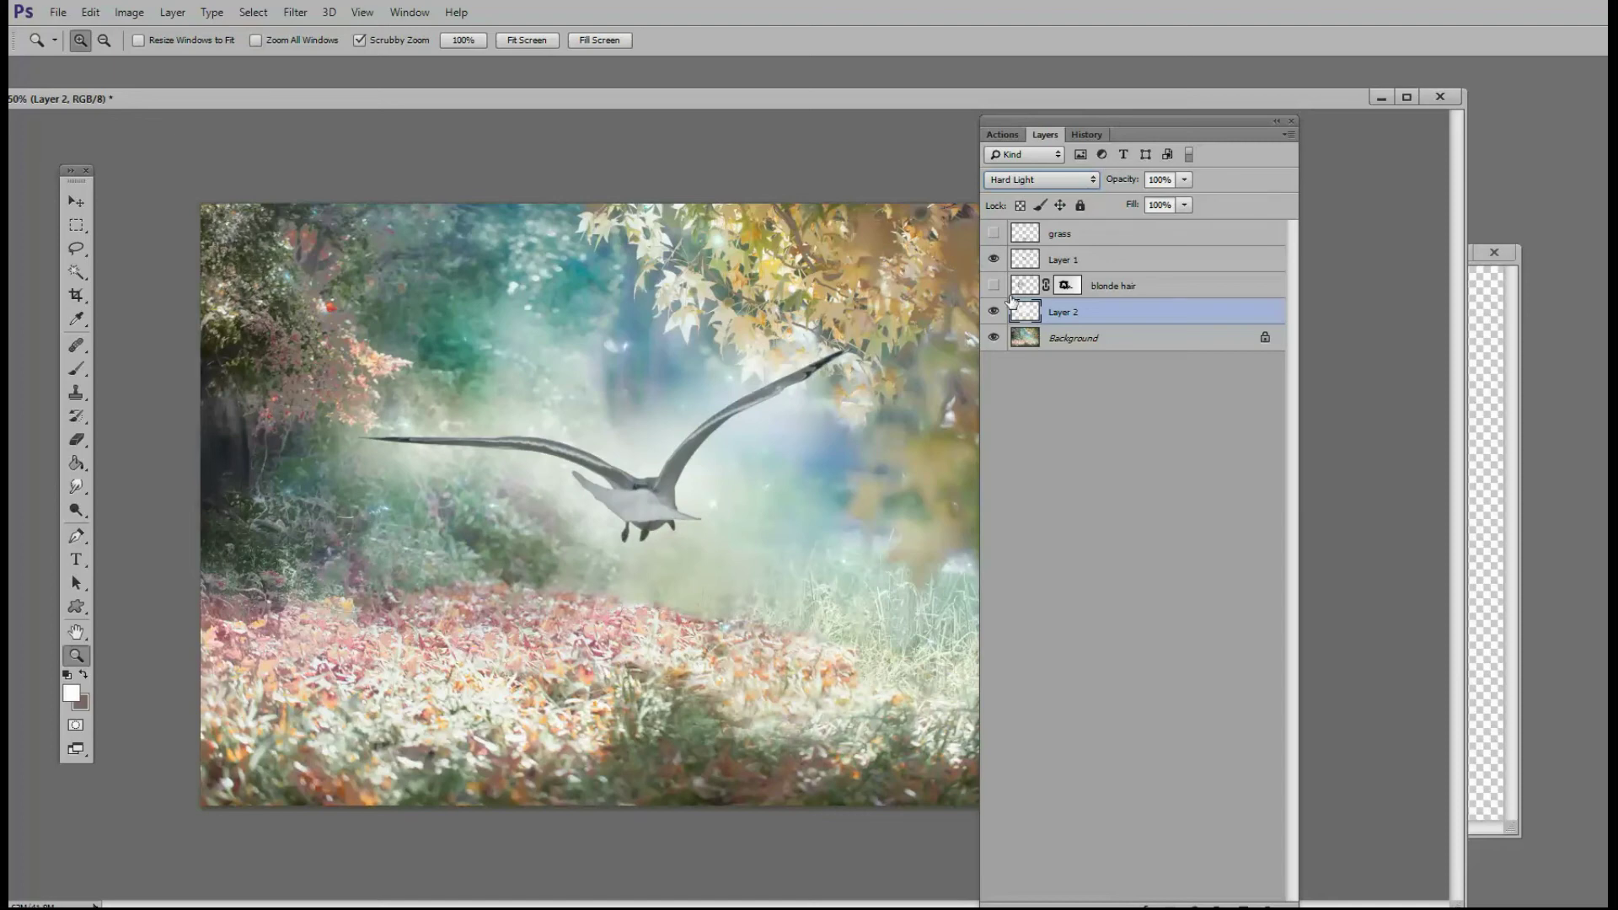
click(1184, 179)
mouse_move(1184, 200)
mouse_down()
mouse_move(1160, 204)
mouse_move(1180, 204)
mouse_up()
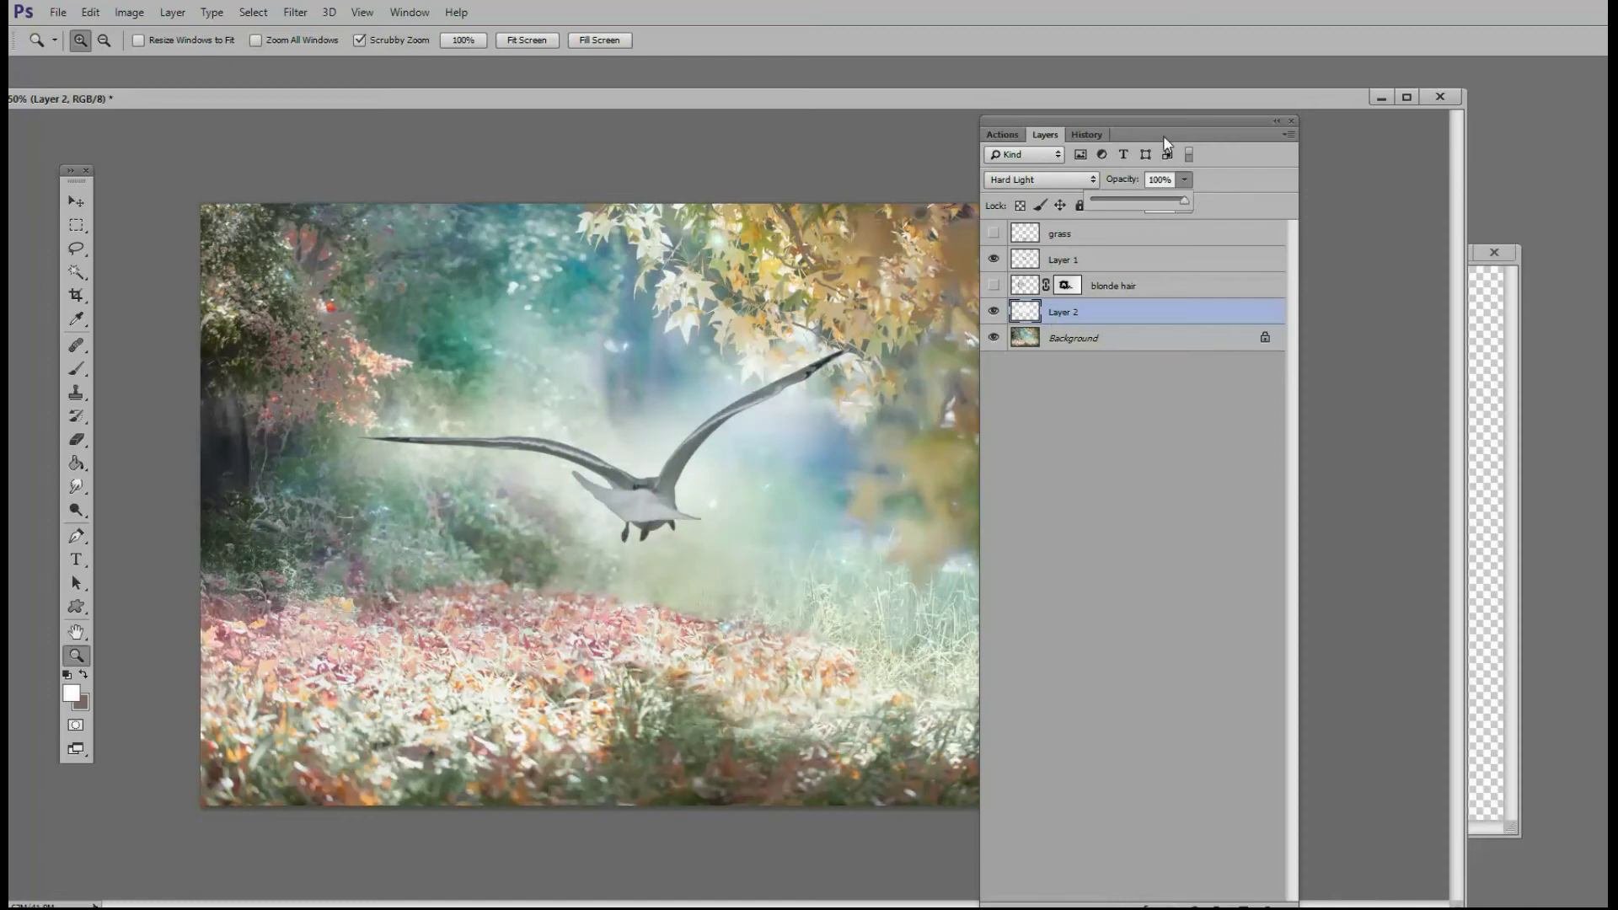
Add a layer mask to the white glow layer and paint black at 44% opacity to soften the glow around the seagull's wings.
drag(1167, 141, 1160, 113)
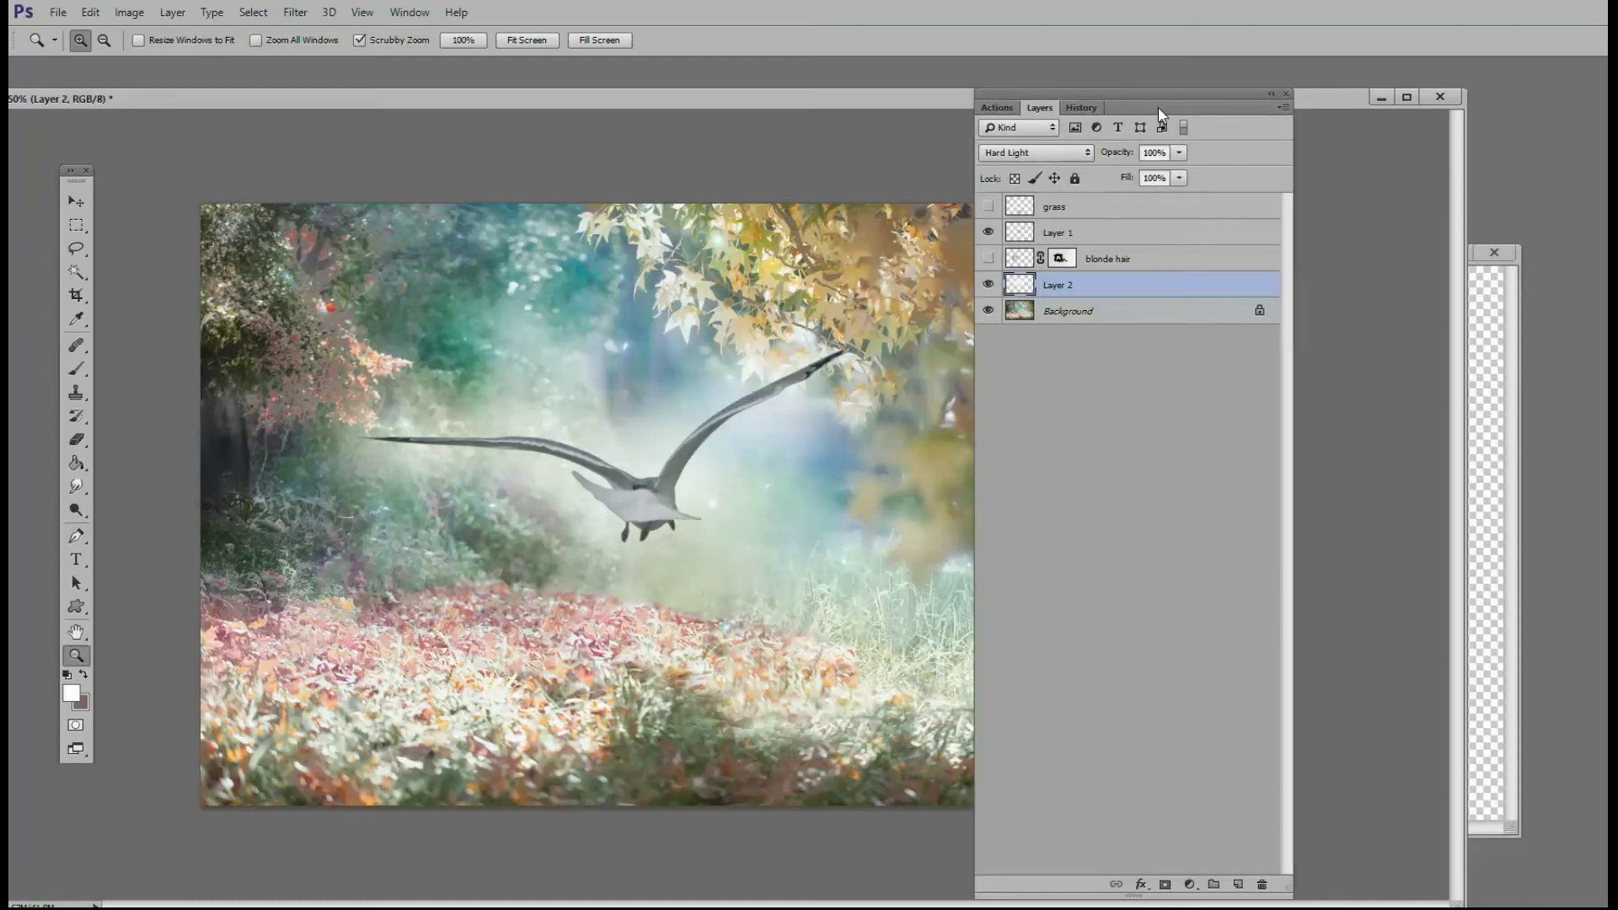
click(1165, 884)
click(76, 370)
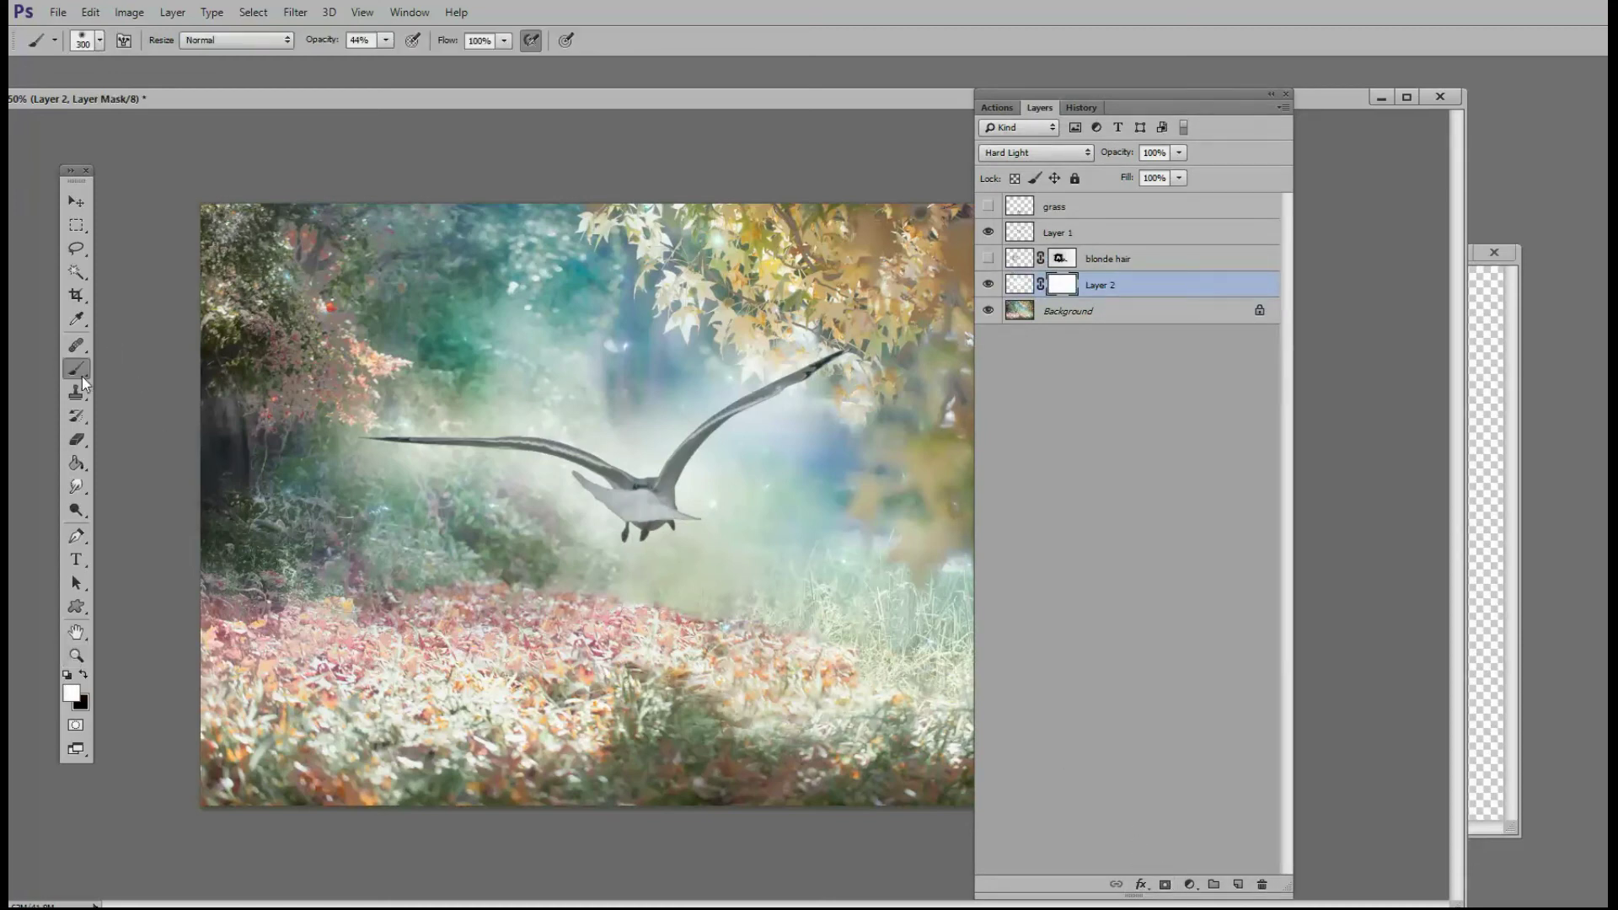
click(83, 675)
mouse_move(454, 579)
mouse_down()
mouse_move(529, 528)
mouse_move(369, 514)
mouse_move(390, 449)
mouse_move(543, 342)
mouse_move(520, 366)
mouse_move(624, 389)
mouse_move(632, 357)
mouse_up()
mouse_move(773, 439)
mouse_down()
mouse_move(749, 525)
mouse_move(781, 468)
mouse_move(814, 459)
mouse_move(788, 552)
mouse_up()
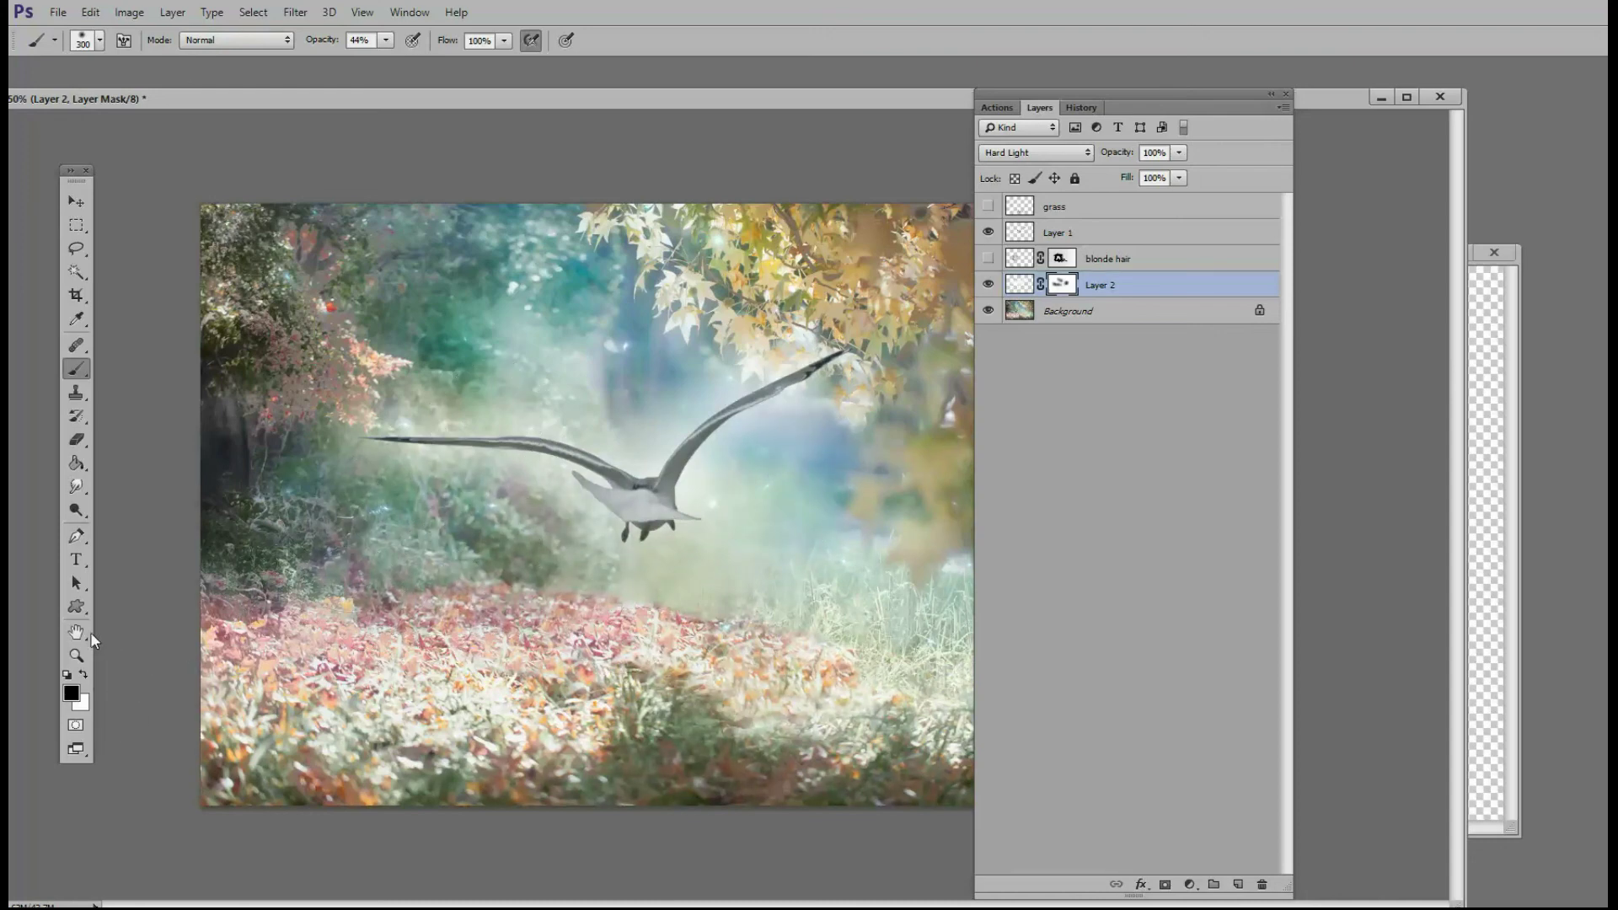
click(76, 655)
alt+click(674, 581)
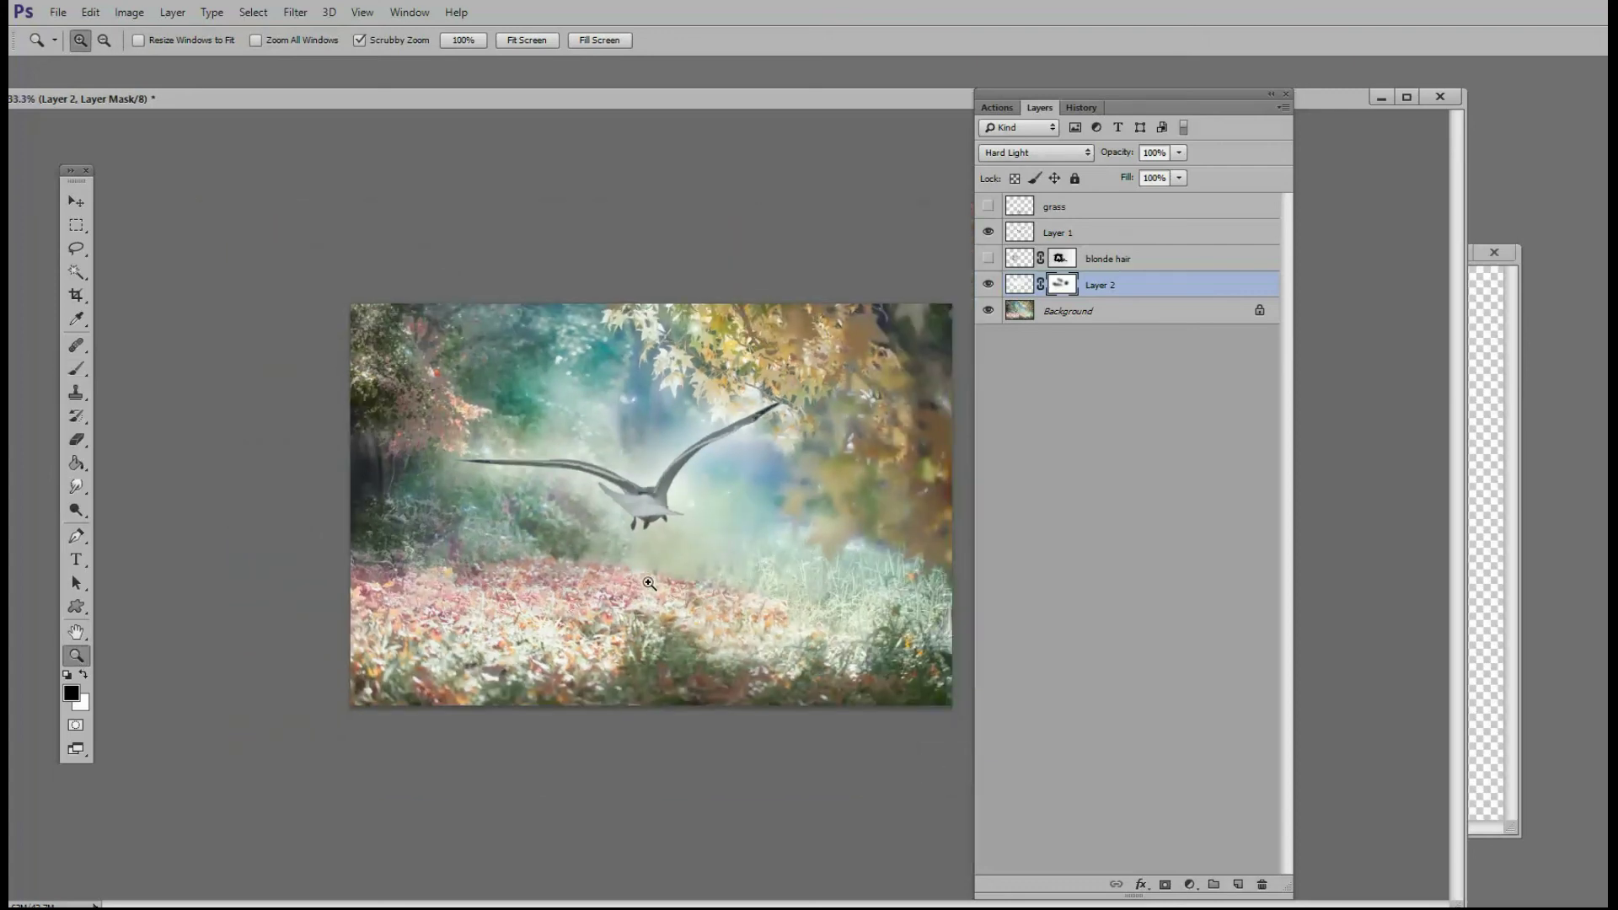